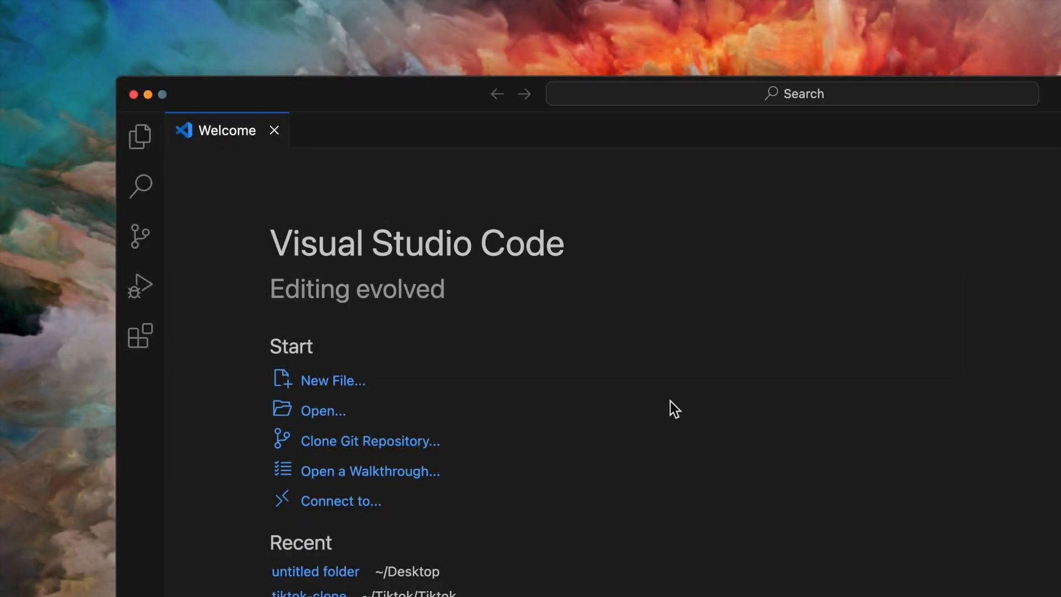
Install the Material Theme extension by Equinusocio and apply its Material Theme Palenight High Contrast color theme
left_click(139, 135)
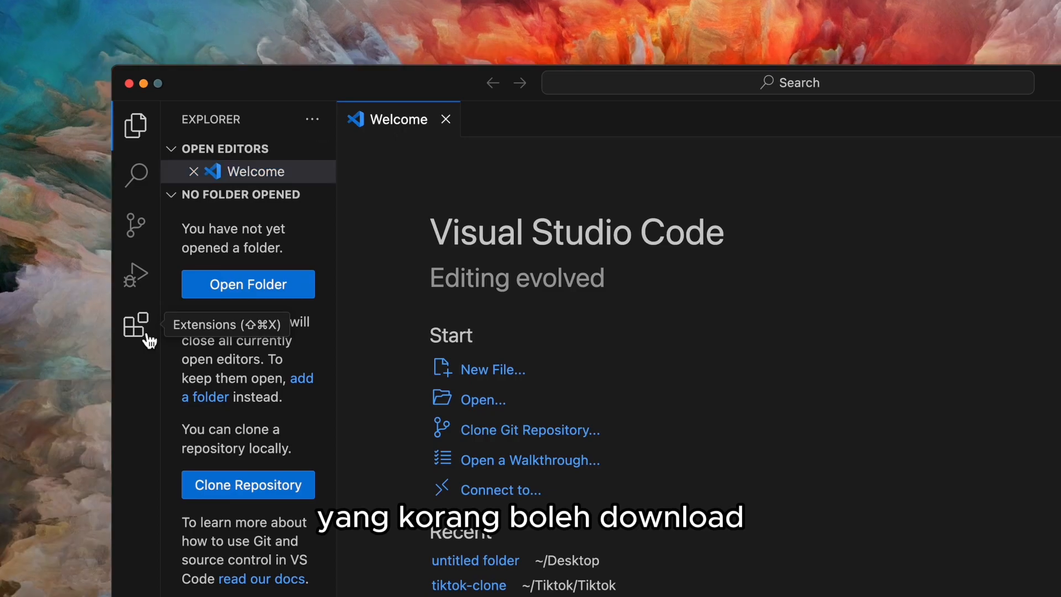
left_click(136, 326)
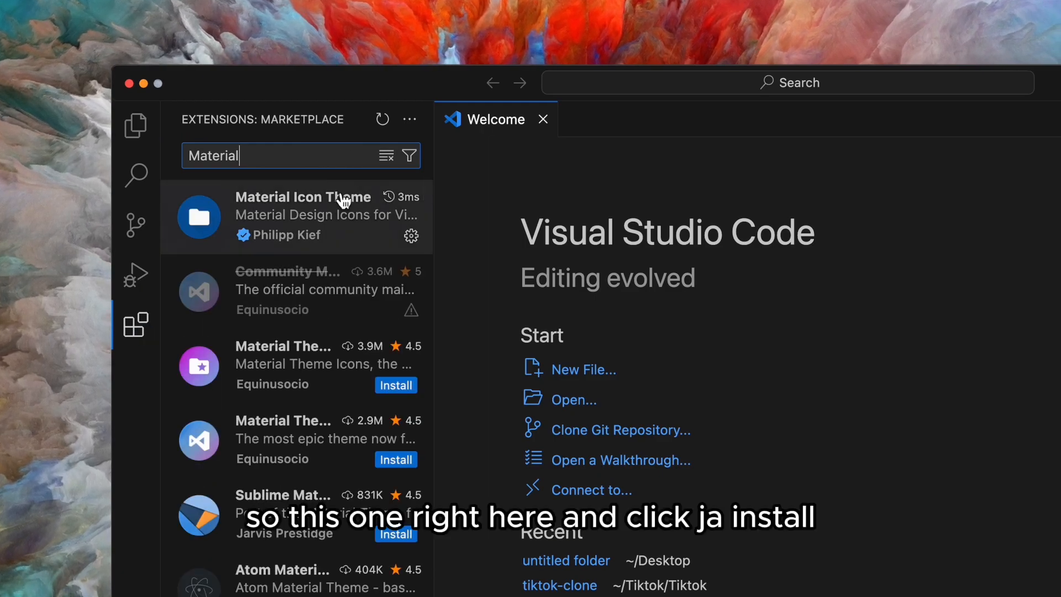
left_click(330, 466)
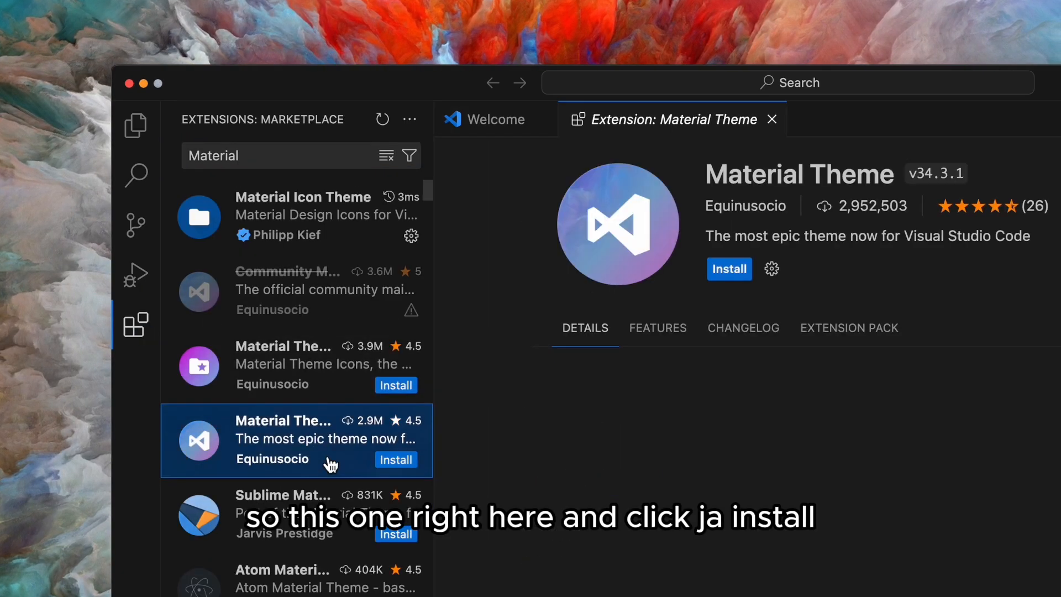
left_click(736, 284)
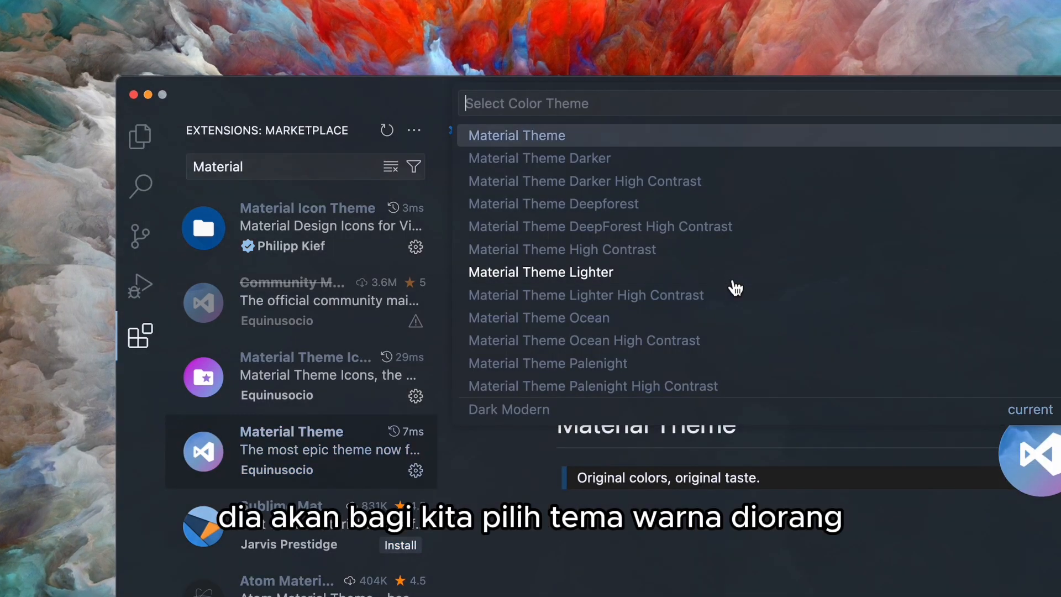
left_click(733, 394)
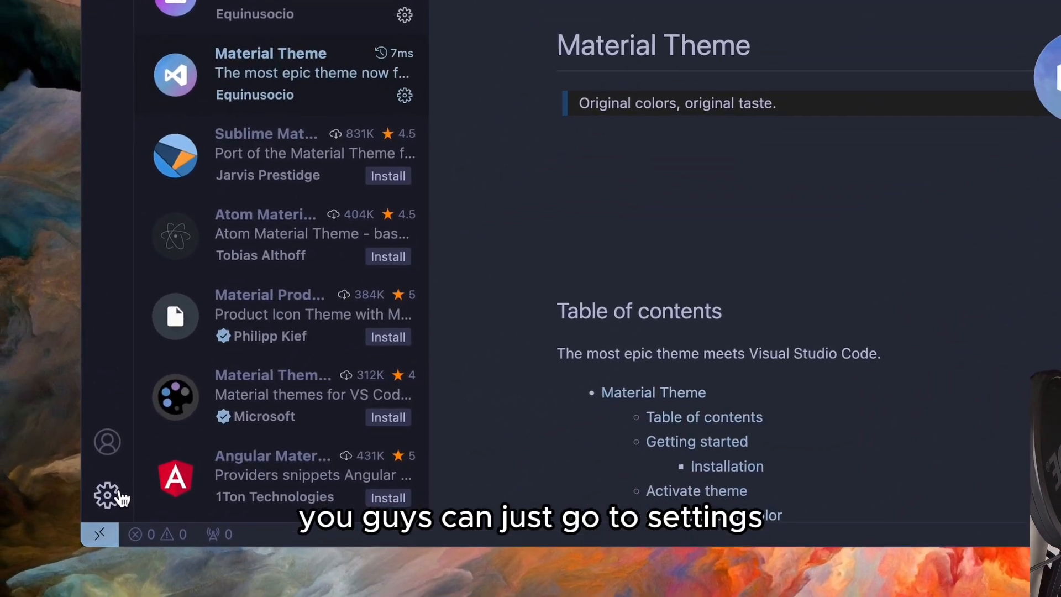
Search the settings for "color theme" and browse the themes available for the workbench
left_click(117, 495)
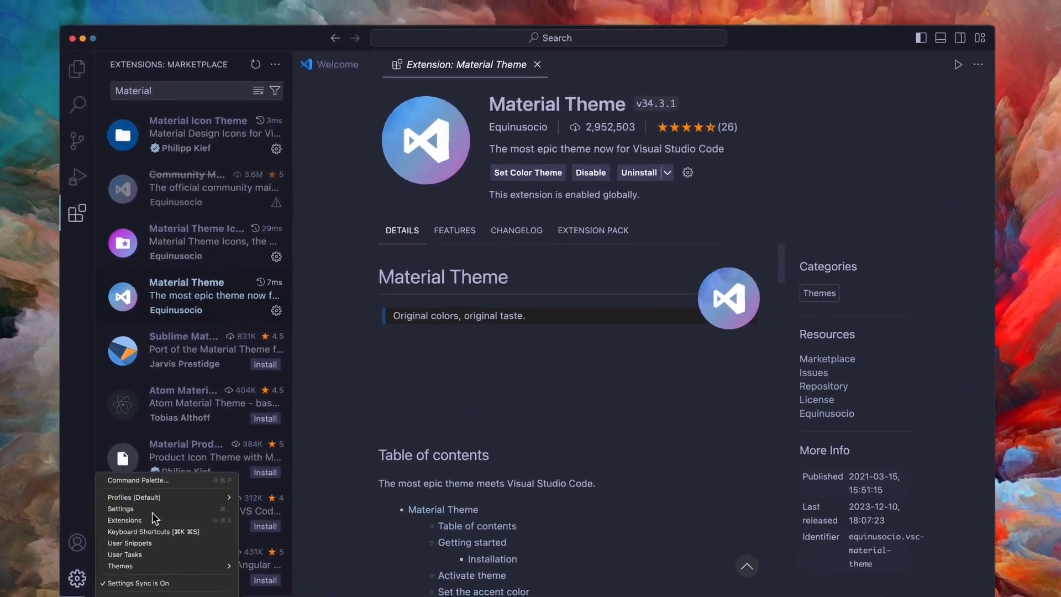
left_click(177, 375)
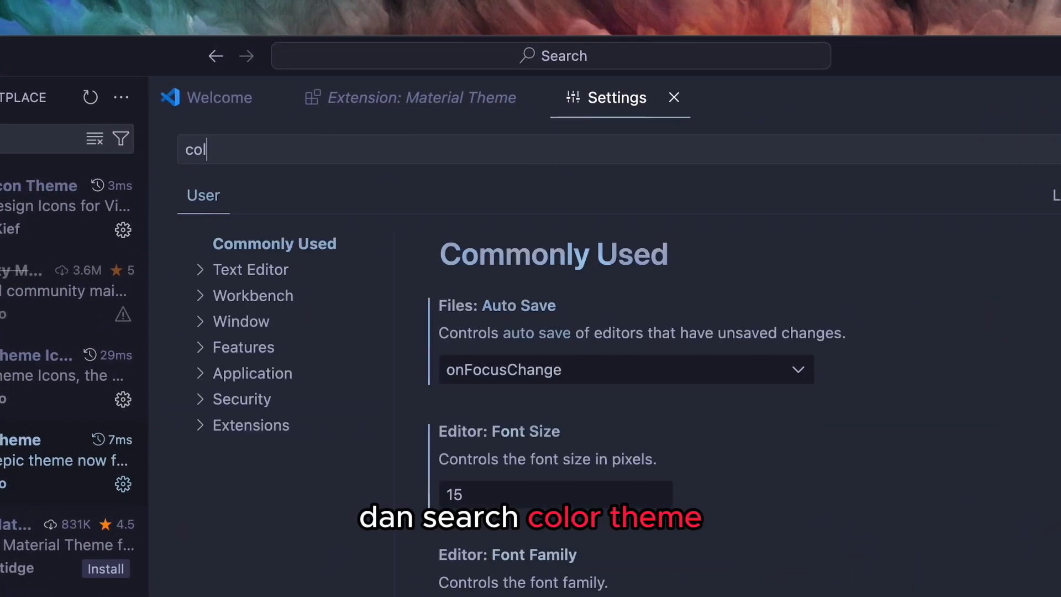
type("color theme")
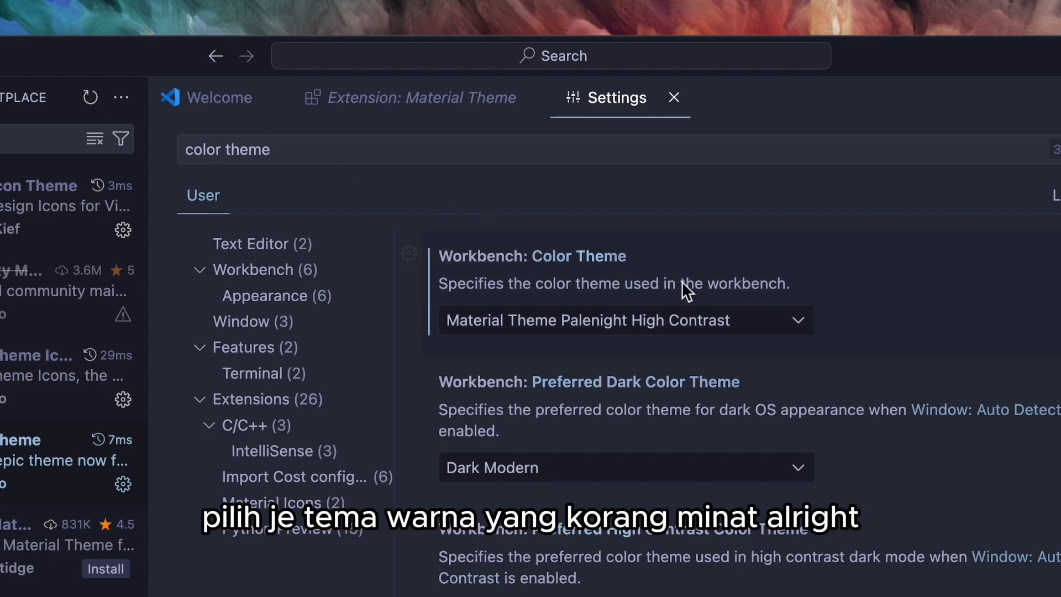
left_click(778, 328)
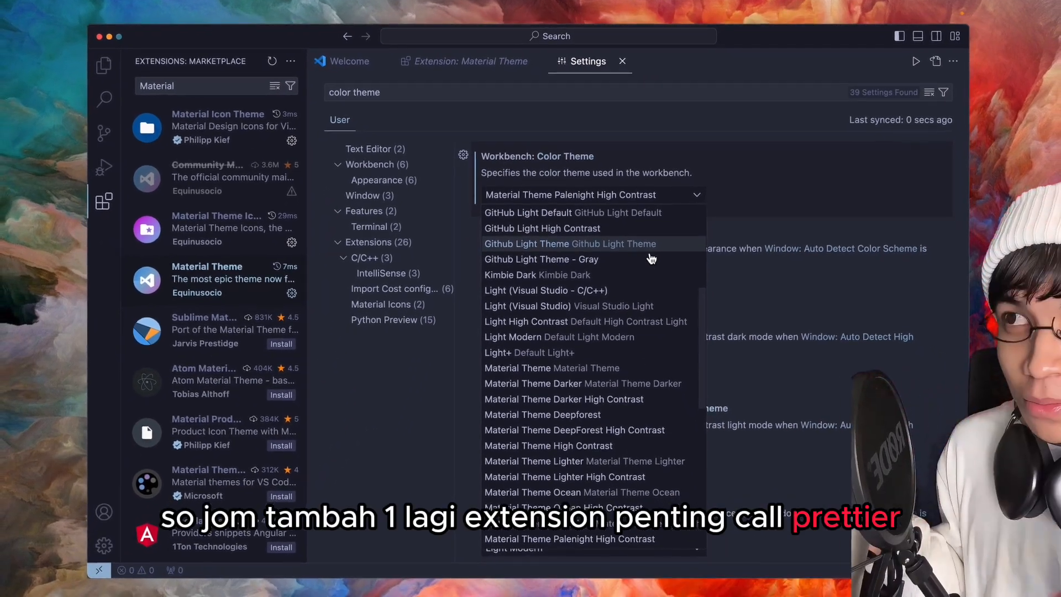
scroll(651, 259, "down", 5)
Search the extension marketplace for "Prettier" and install the Prettier - Code formatter extension
left_click(235, 89)
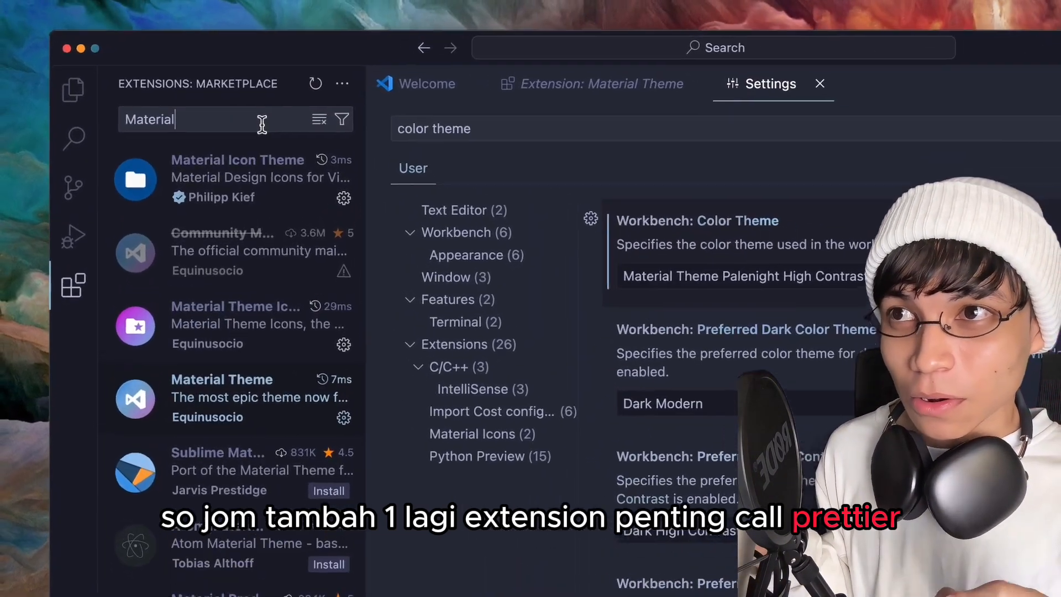
key("super+a")
key("BackSpace")
type("P")
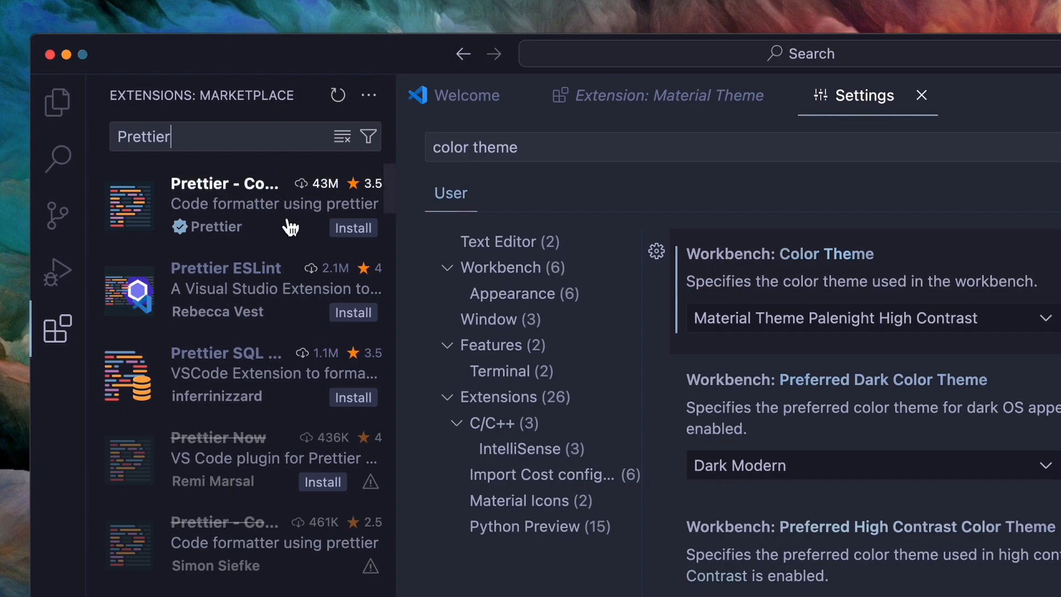
left_click(279, 234)
left_click(733, 276)
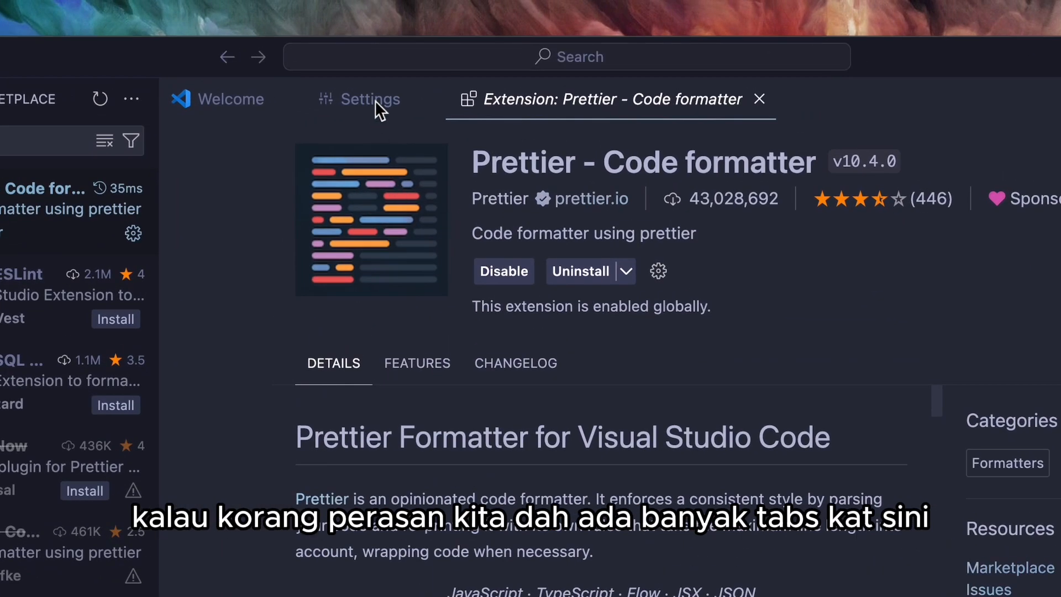
left_click(376, 108)
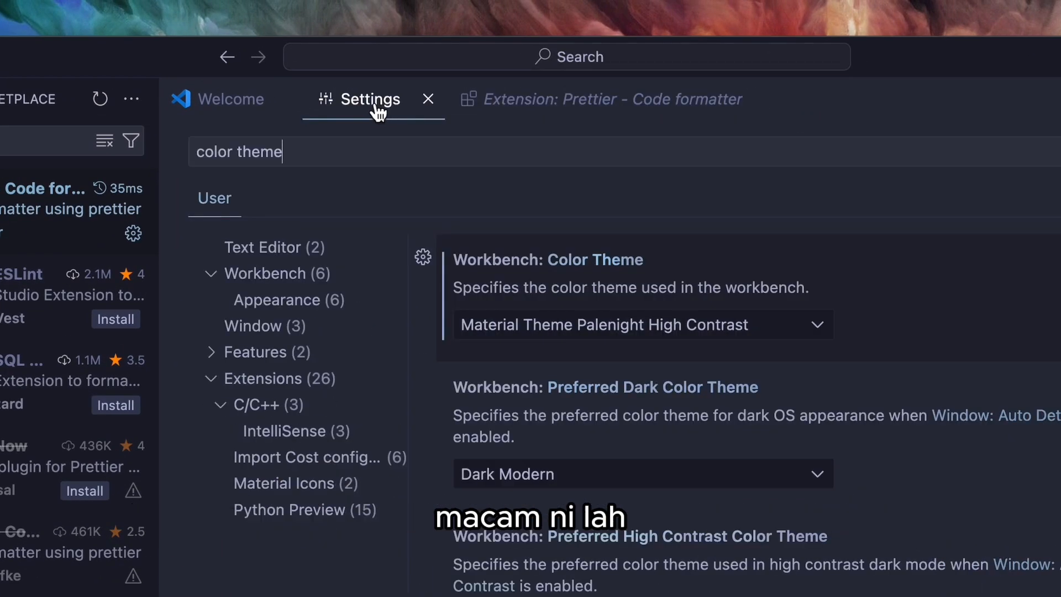
left_click(221, 114)
left_click(353, 110)
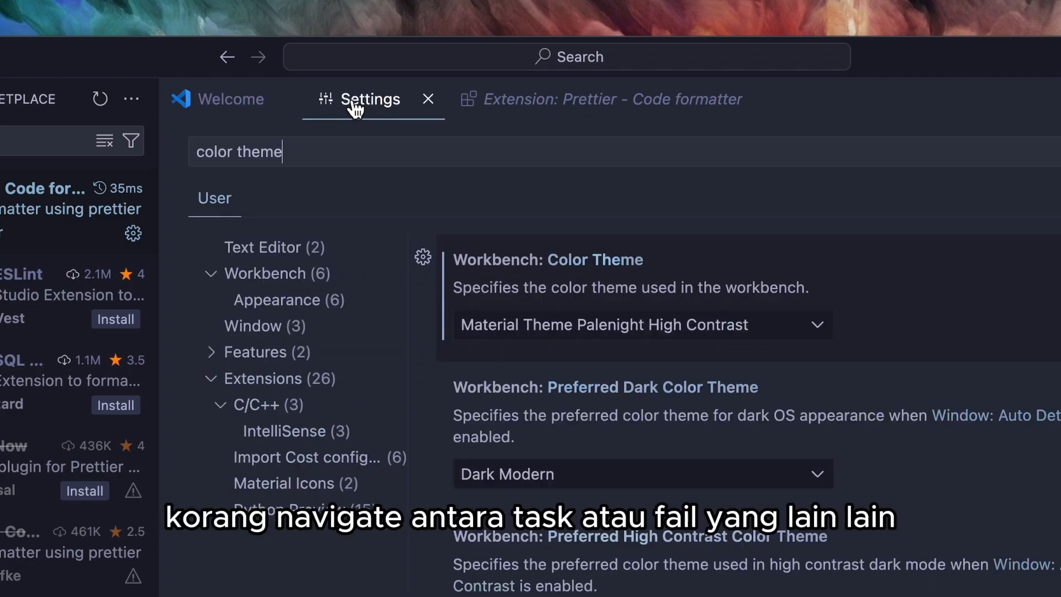
left_click(497, 108)
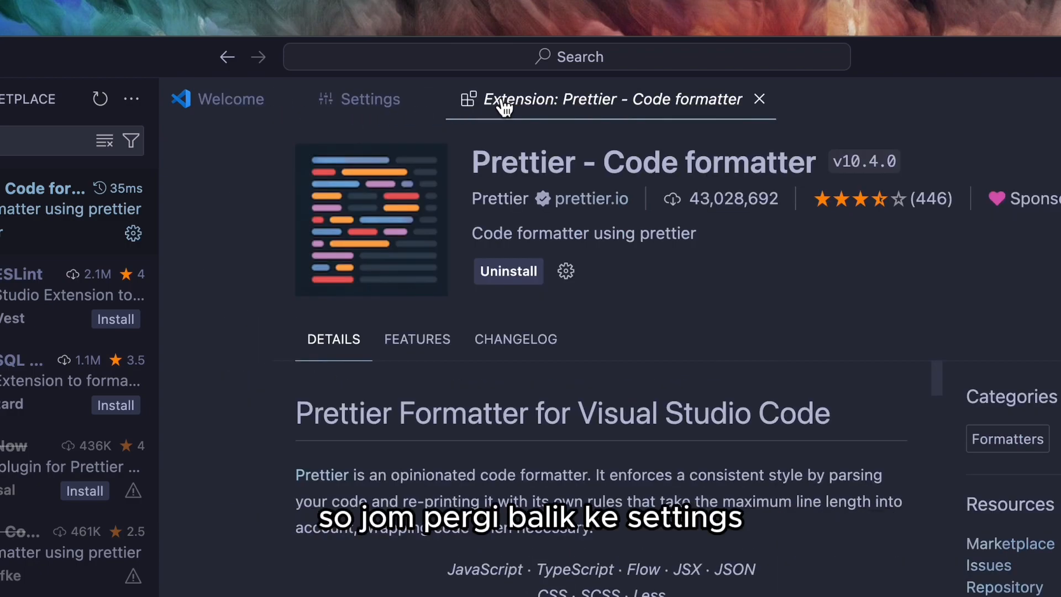
Find the "default formatter" setting and set the editor's default formatter to Prettier - Code formatter
left_click(365, 116)
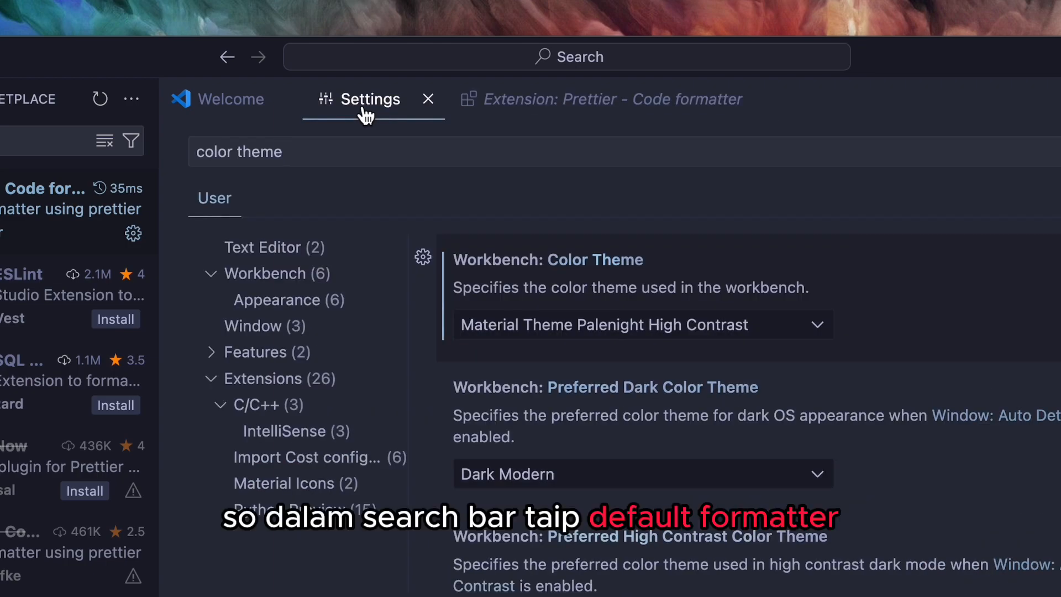
key("ctrl+a")
key("BackSpace")
type("de")
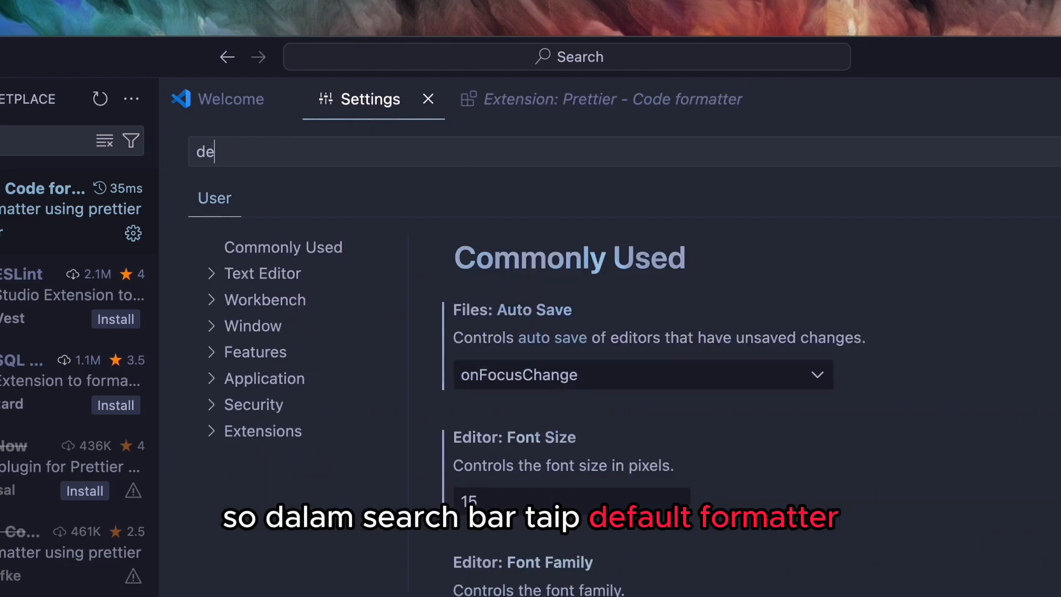
type("fault formatter")
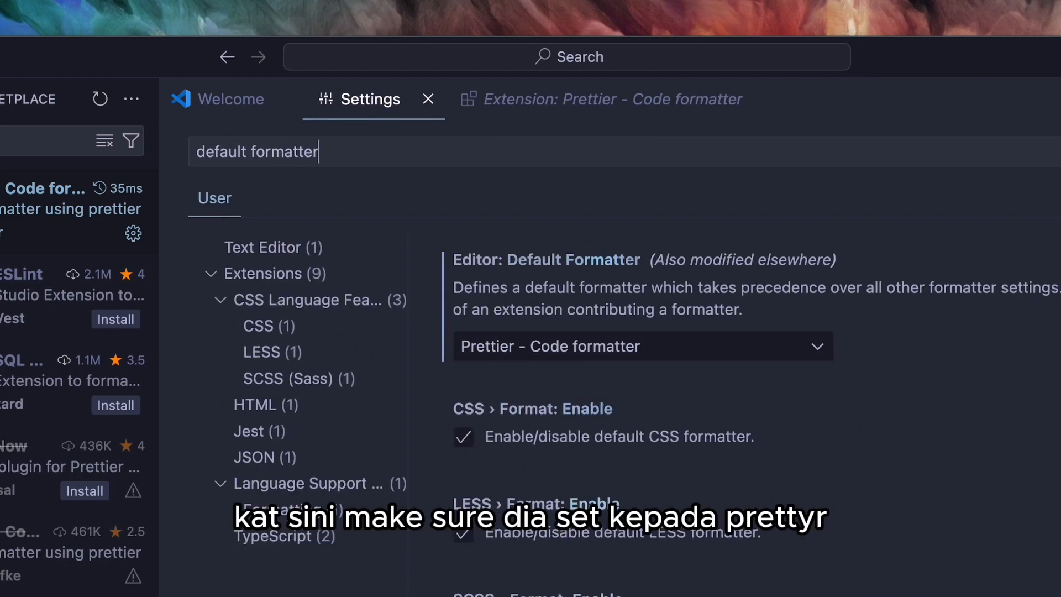
left_click(756, 358)
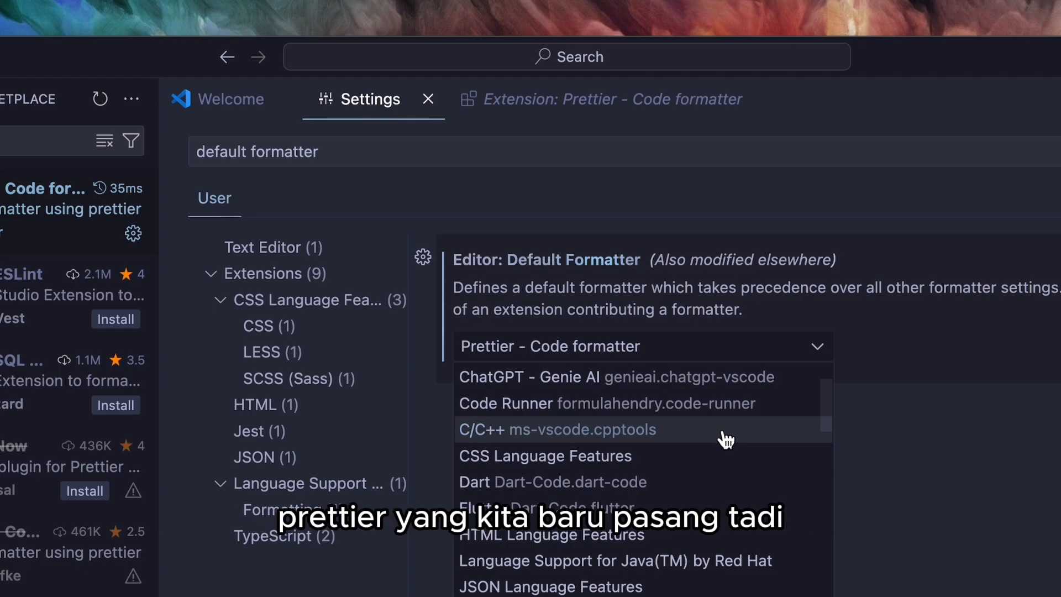
scroll(725, 439, "down", 3)
scroll(726, 440, "down", 1)
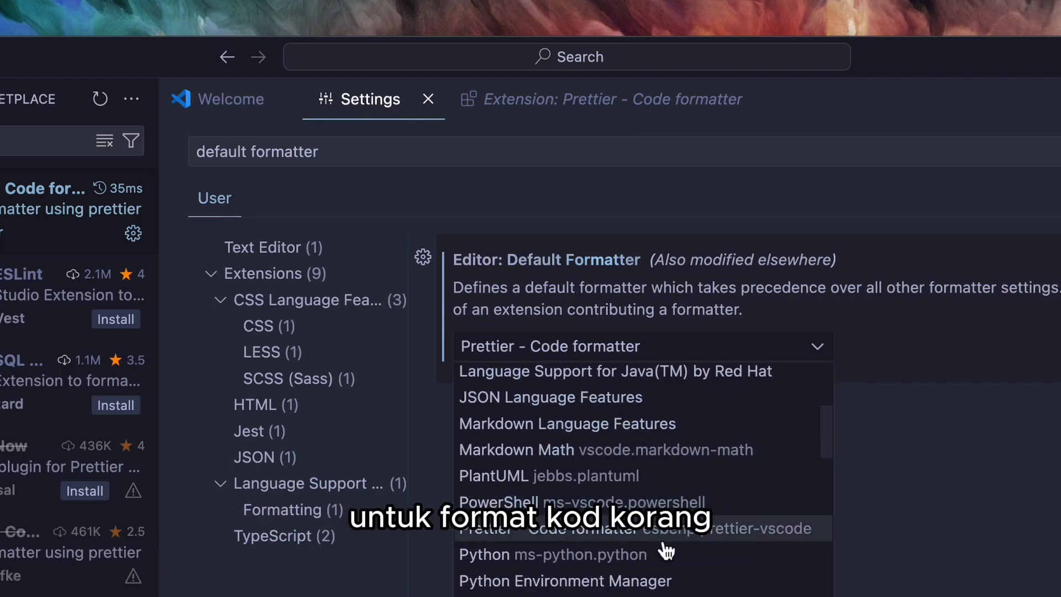
left_click(703, 534)
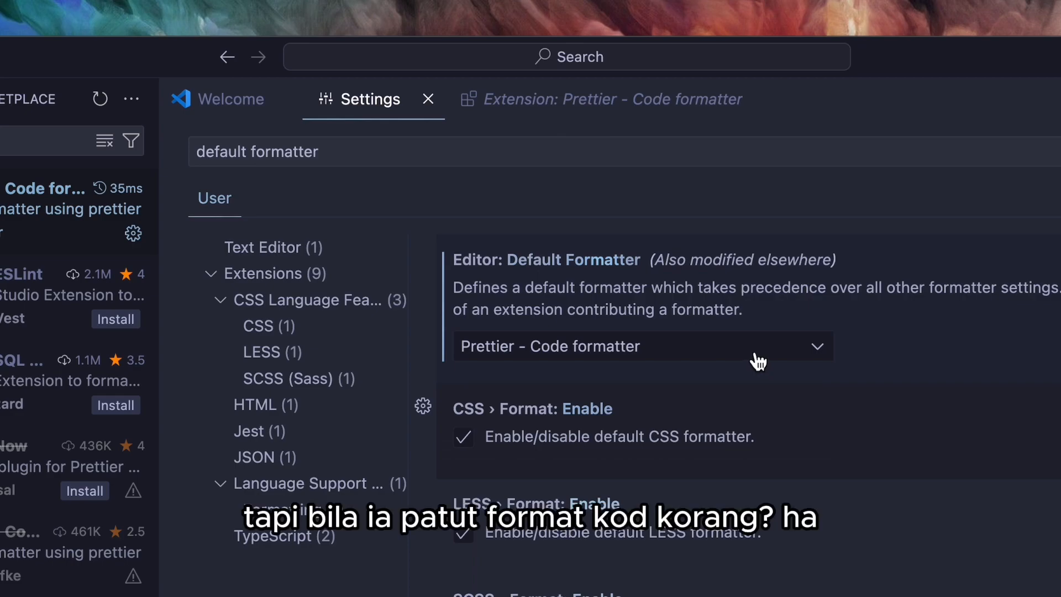
Search the settings for "format on save" to check the editor's Format On Save option
key("super+BackSpace")
type("forma")
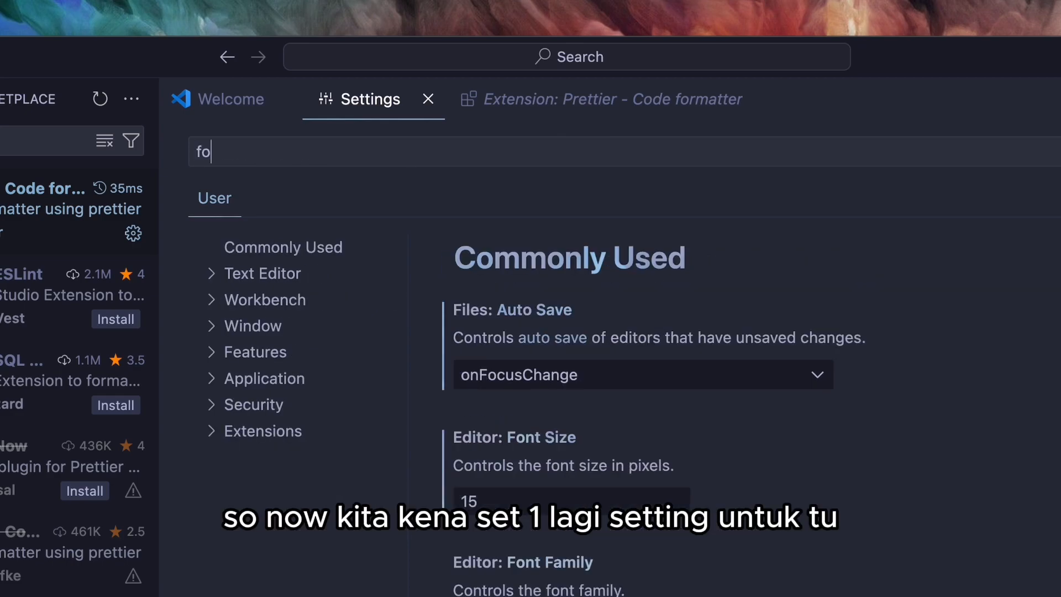
type("t on save")
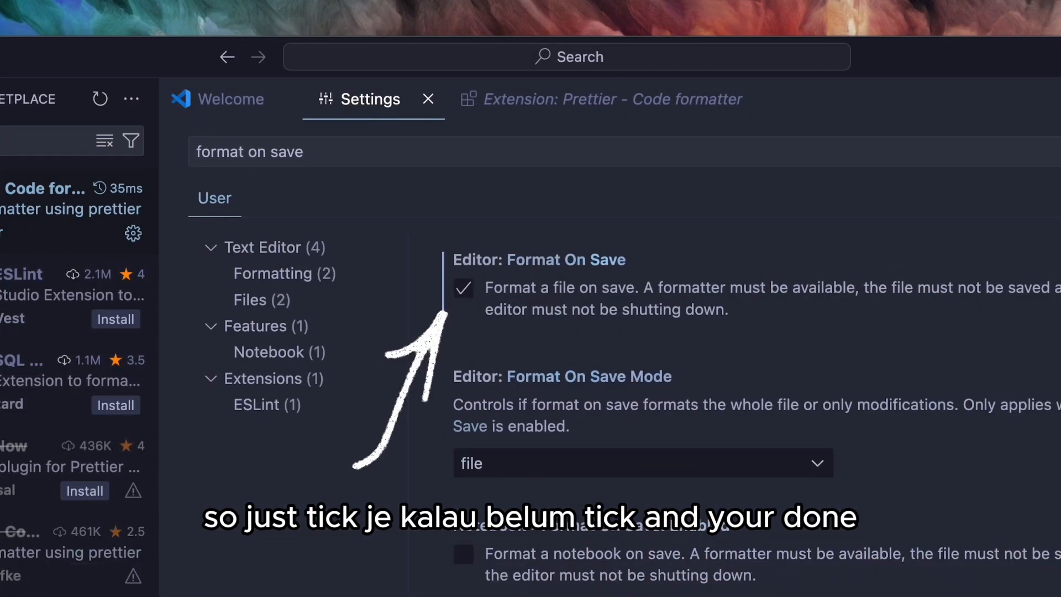
Close the settings and the Prettier extension page, and show the file explorer
left_click(428, 100)
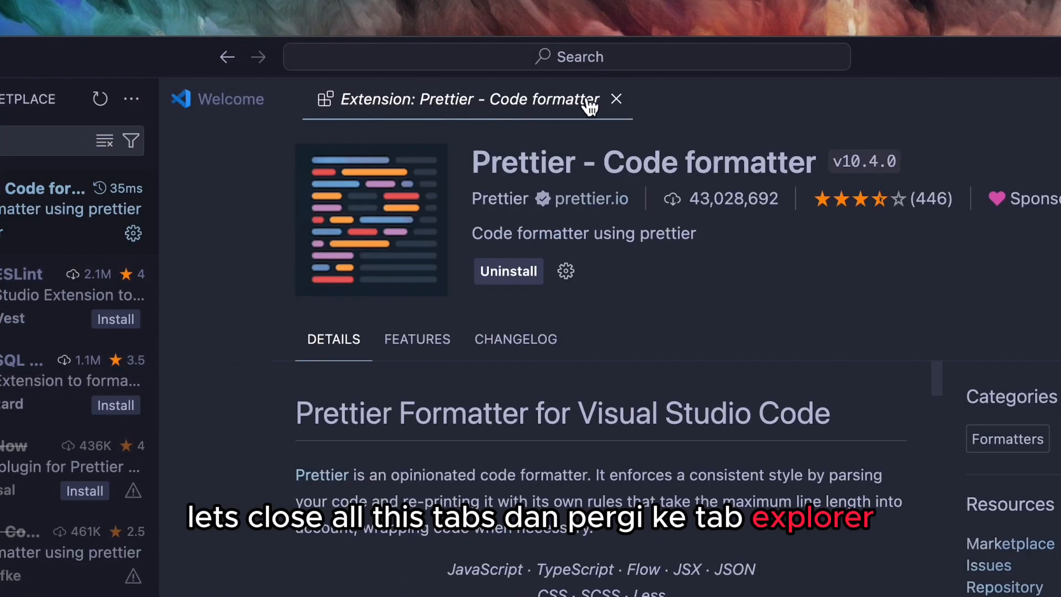
left_click(617, 100)
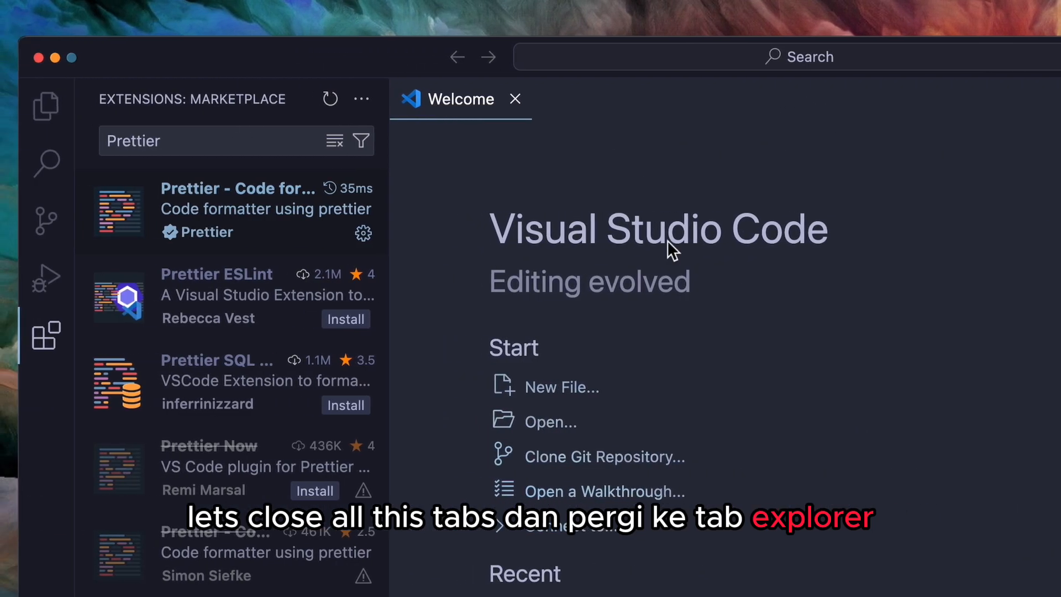
left_click(67, 112)
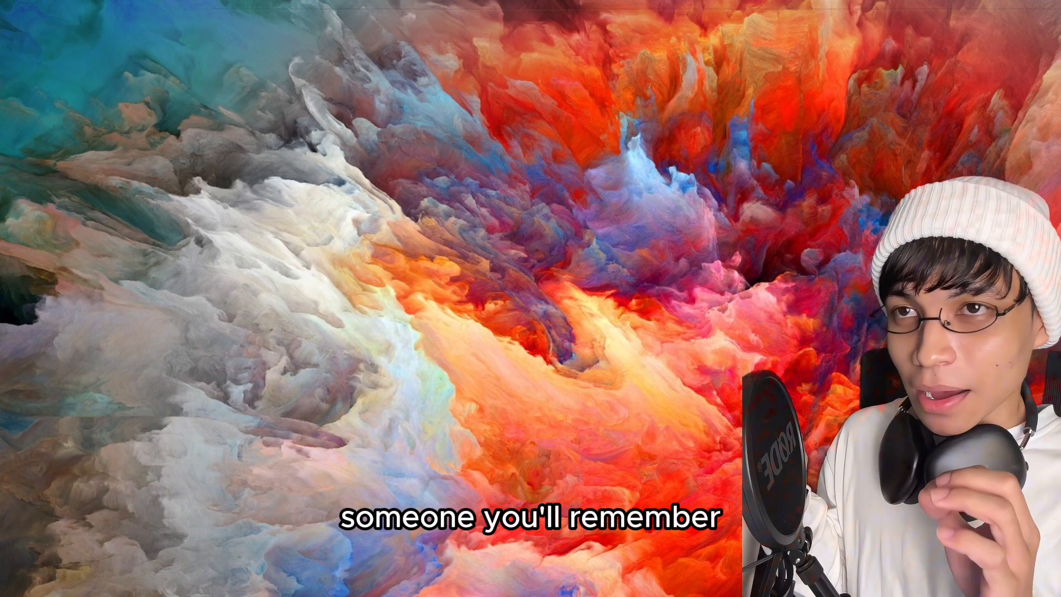
Switch to the desktop and create a new folder there named project-01
key("super+shift+n")
type("proj")
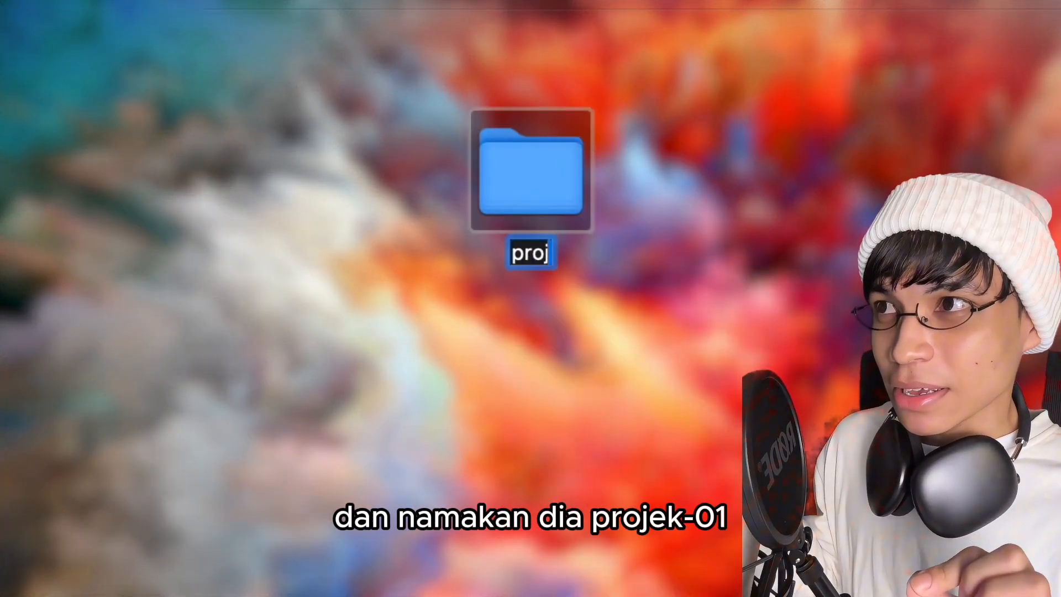
type("ect-01")
key("Return")
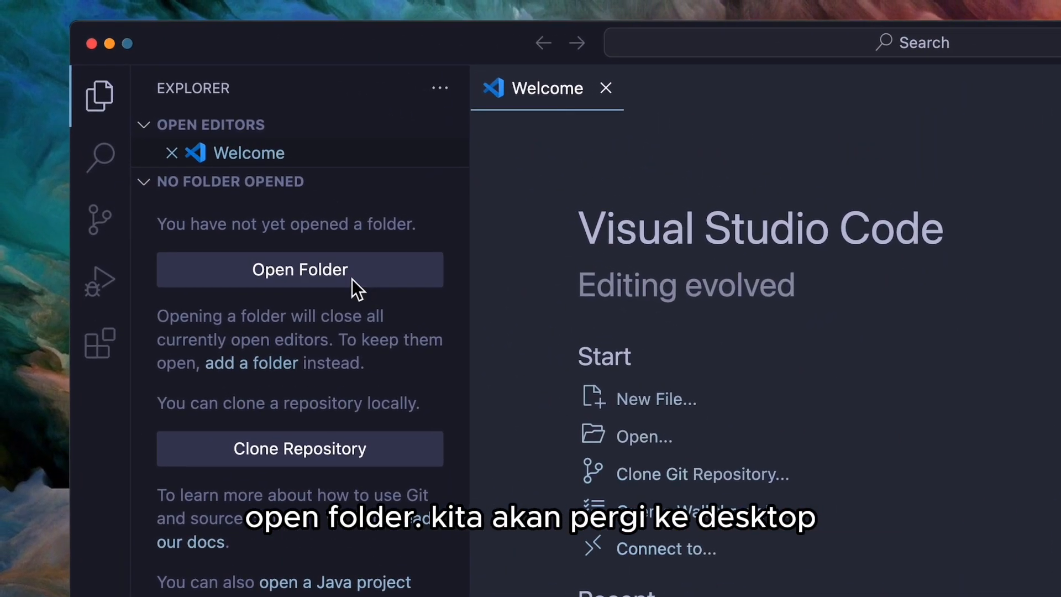
Return to Visual Studio Code and open the project-01 folder from the Desktop as the working folder
left_click(277, 165)
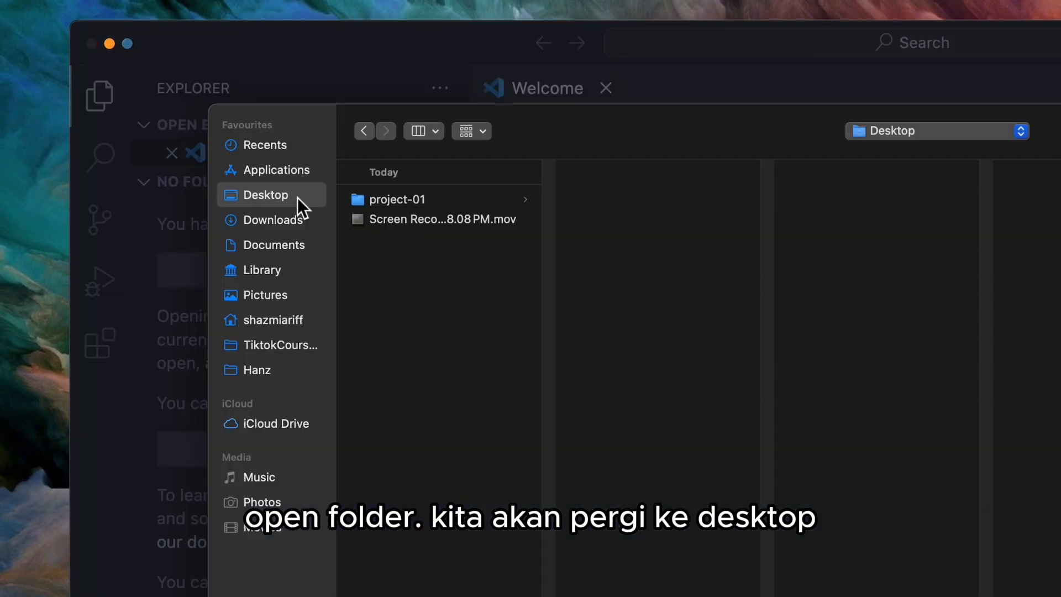
left_click(467, 197)
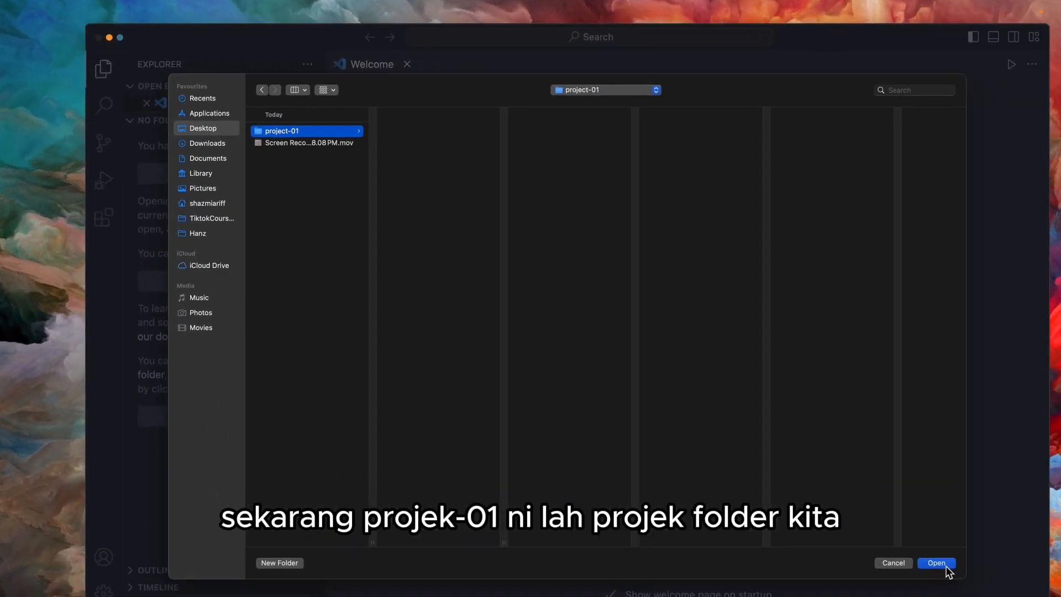
left_click(874, 518)
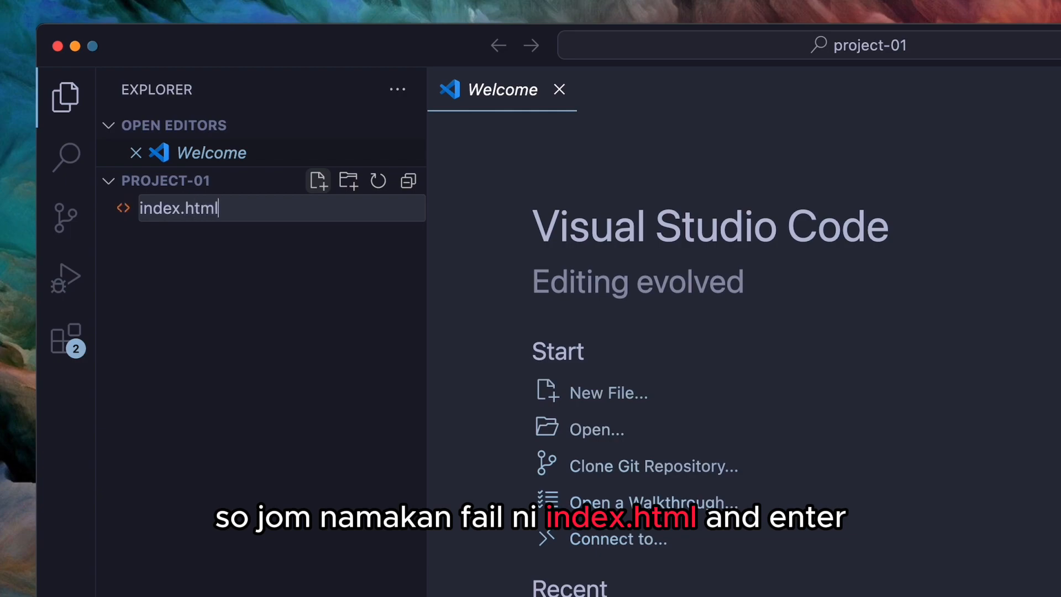
Create the file index.html in project-01 and fill it with the HTML boilerplate from the "!" abbreviation
key("Return")
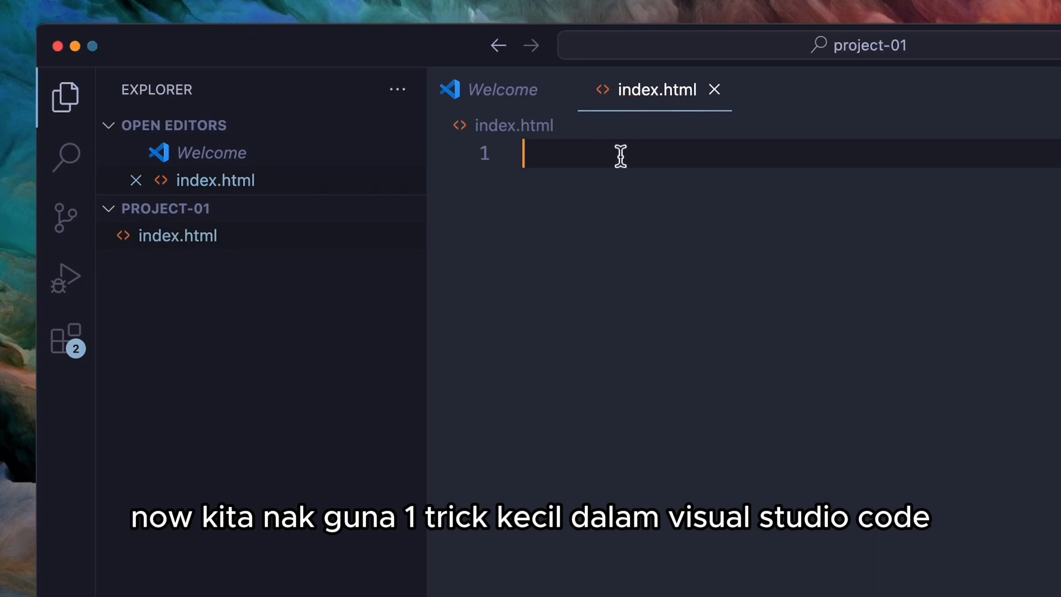
type("!")
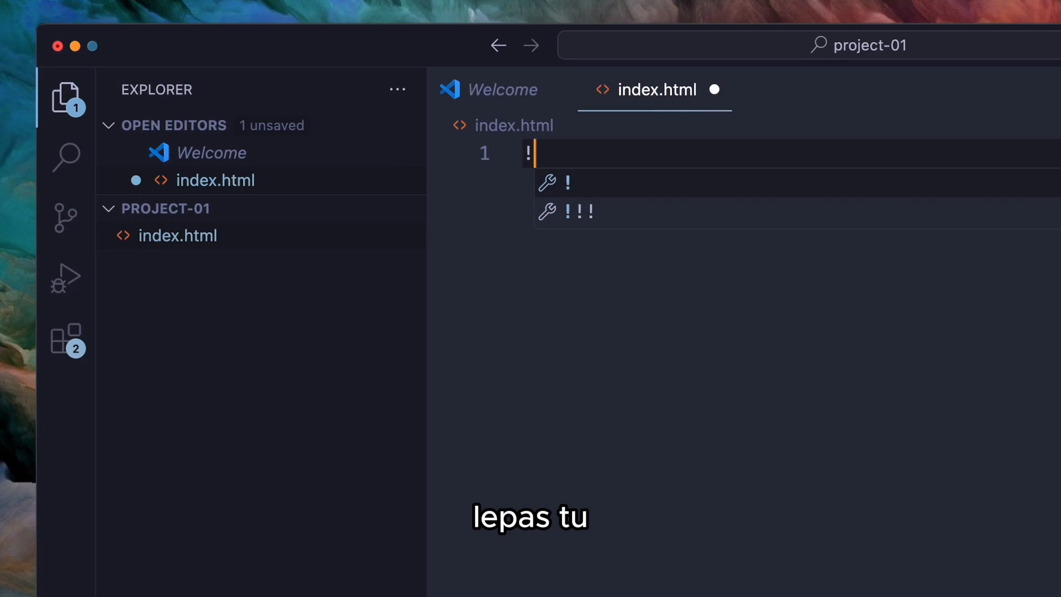
left_click(645, 184)
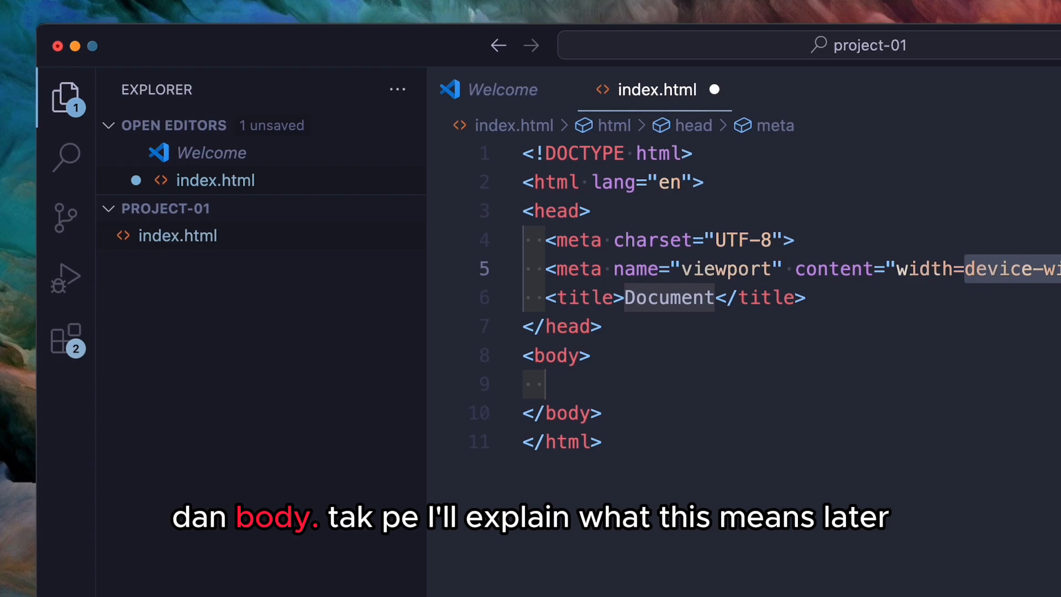
Replace the title element's text in index.html with the author's first name followed by "webpage"
left_click(717, 299)
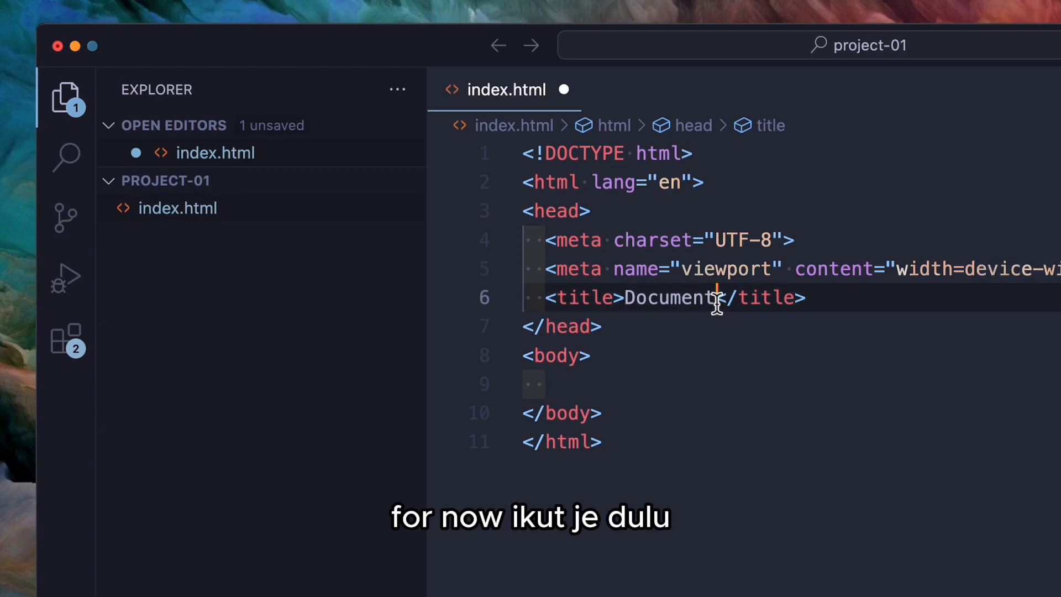
double_click(716, 299)
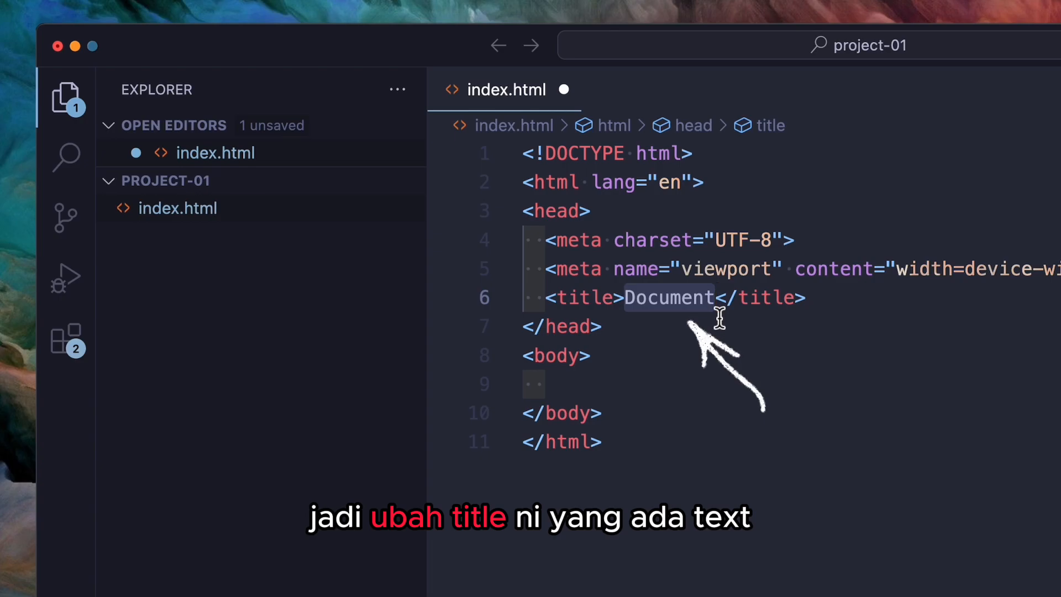
type("Shazmi webpage")
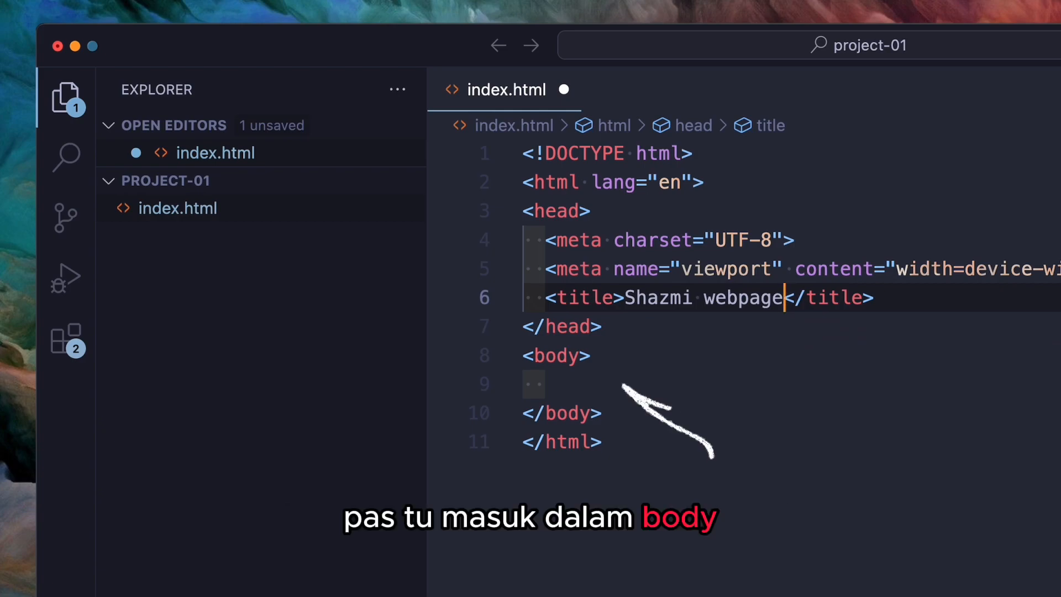
Add an h1 heading reading "Hello World!" inside the body of index.html and save the file
left_click(693, 383)
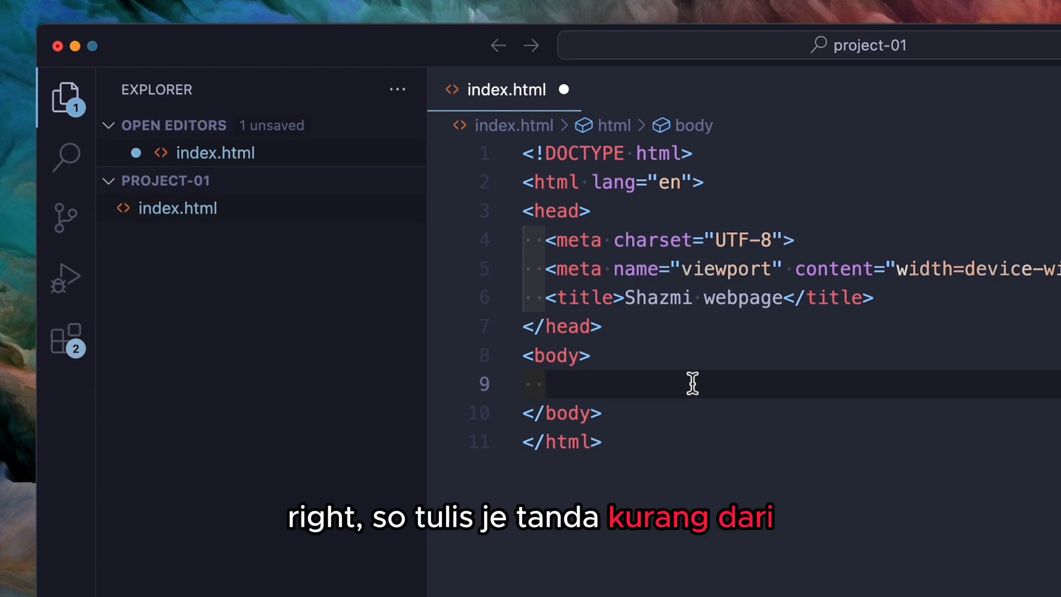
type("<h1")
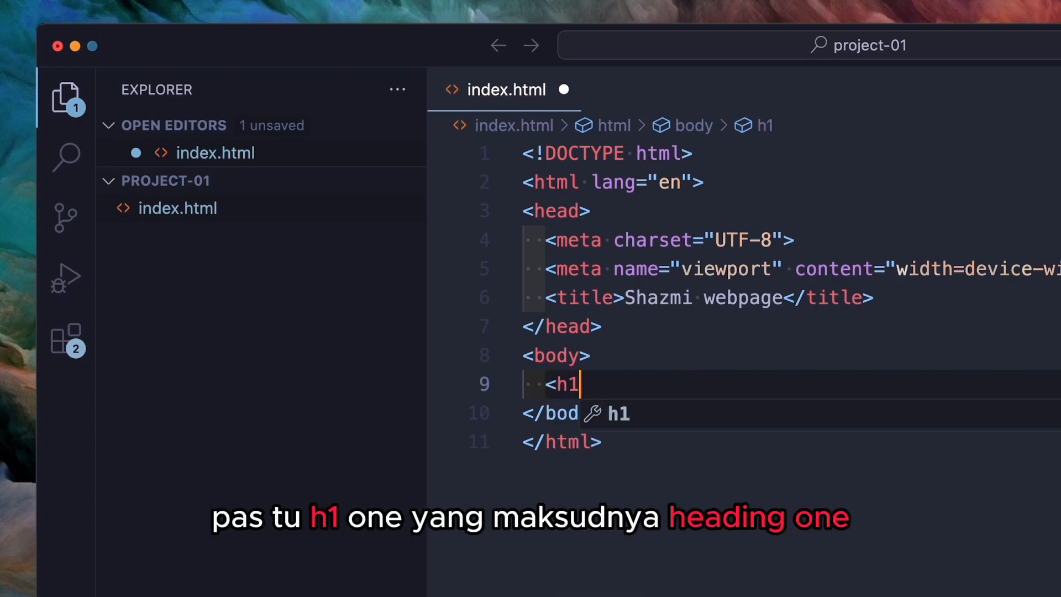
type("></h1>")
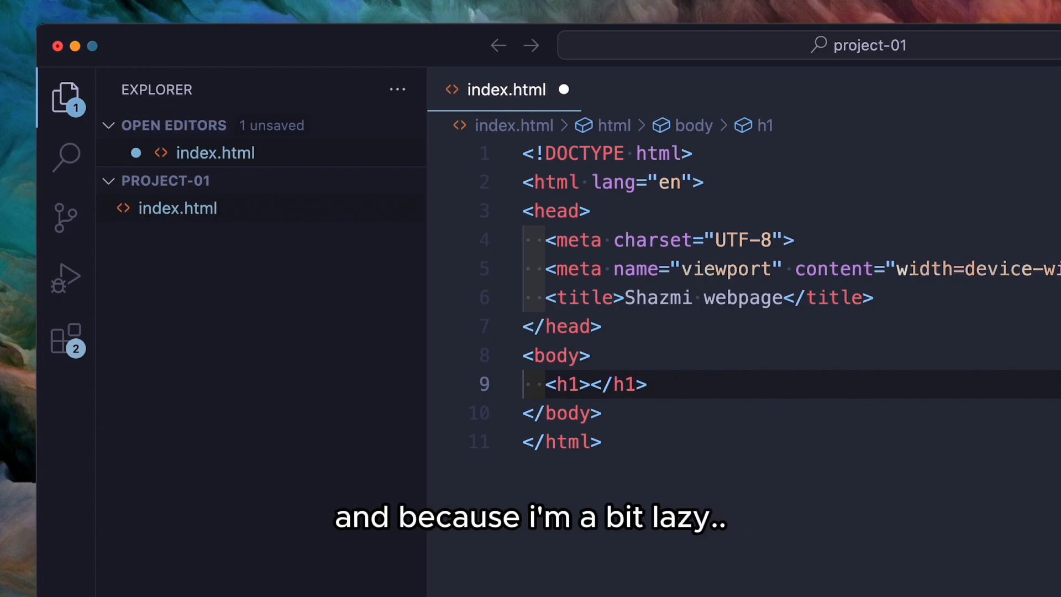
type("Hello World!")
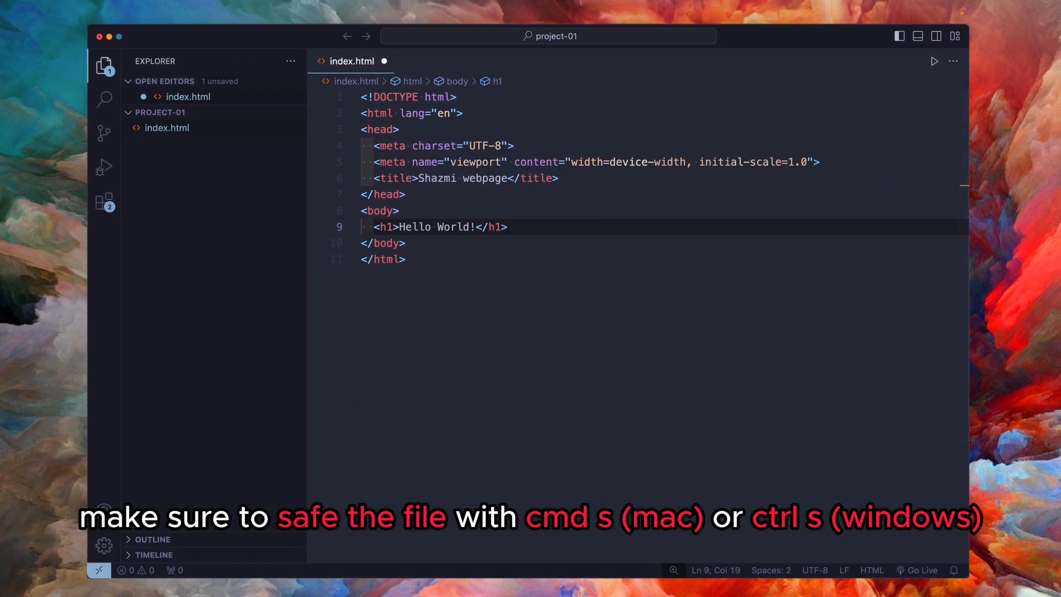
key("super+s")
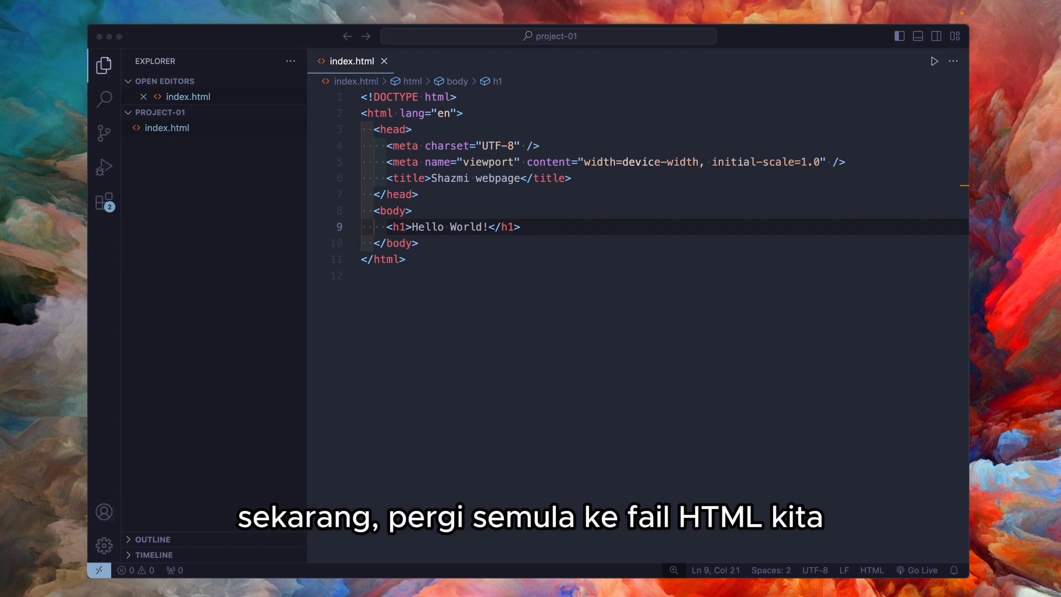
Switch to the desktop, open the project-01 folder and open index.html in the default browser
key("ctrl+Right")
double_click(515, 248)
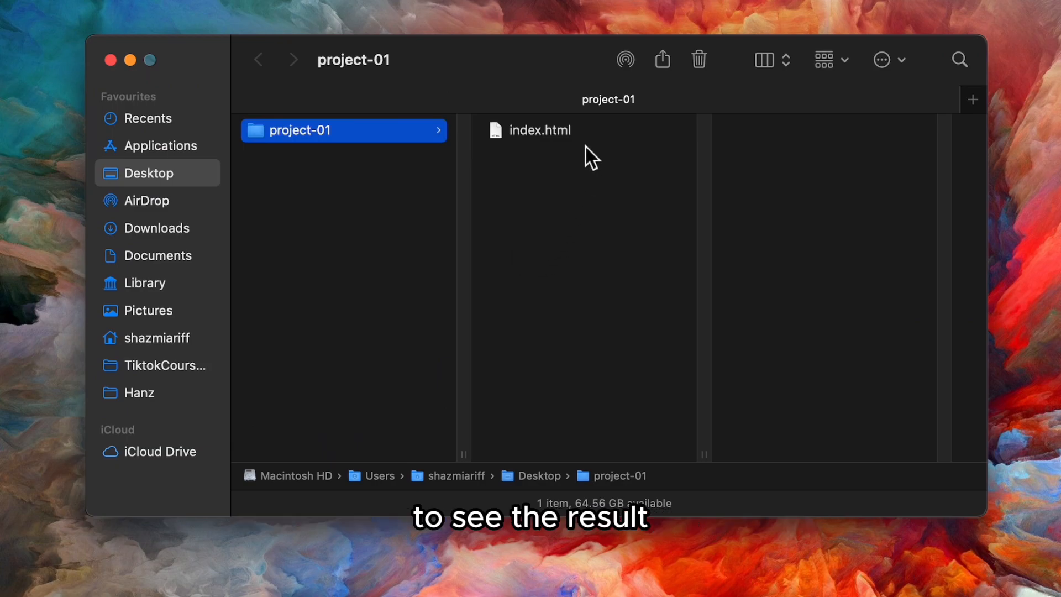
double_click(587, 136)
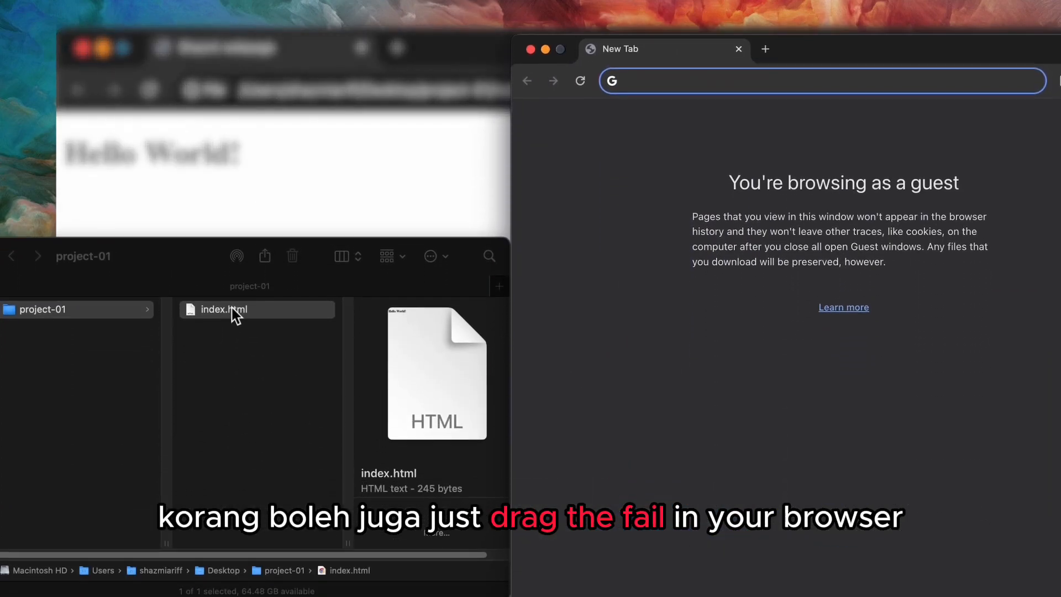
Load index.html from Finder into the empty Chrome window, and open it once more using Open With Google Chrome
left_click_drag(232, 290, 734, 338)
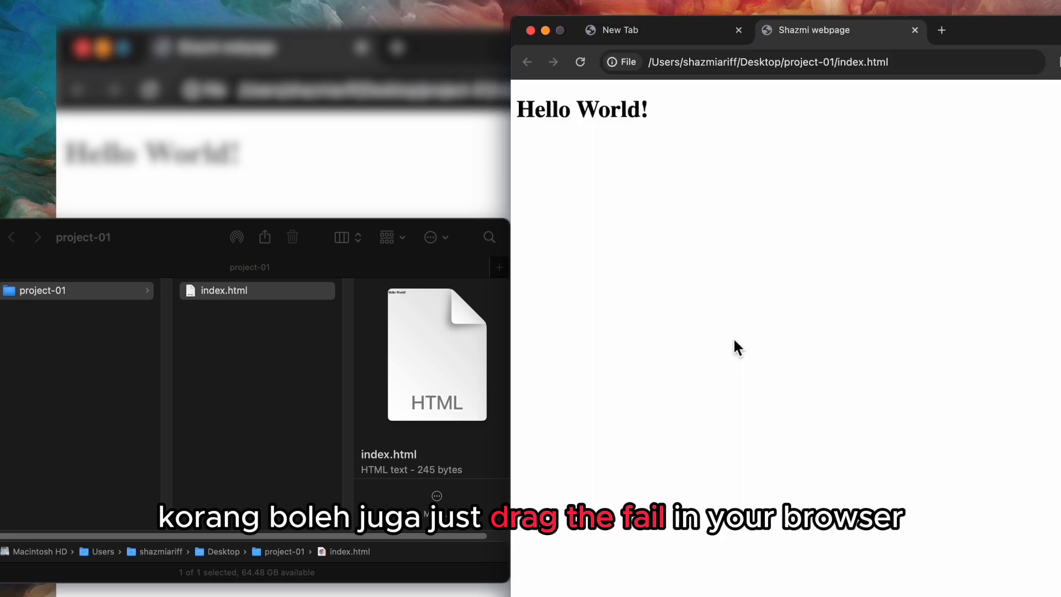
right_click(316, 290)
mouse_move(371, 314)
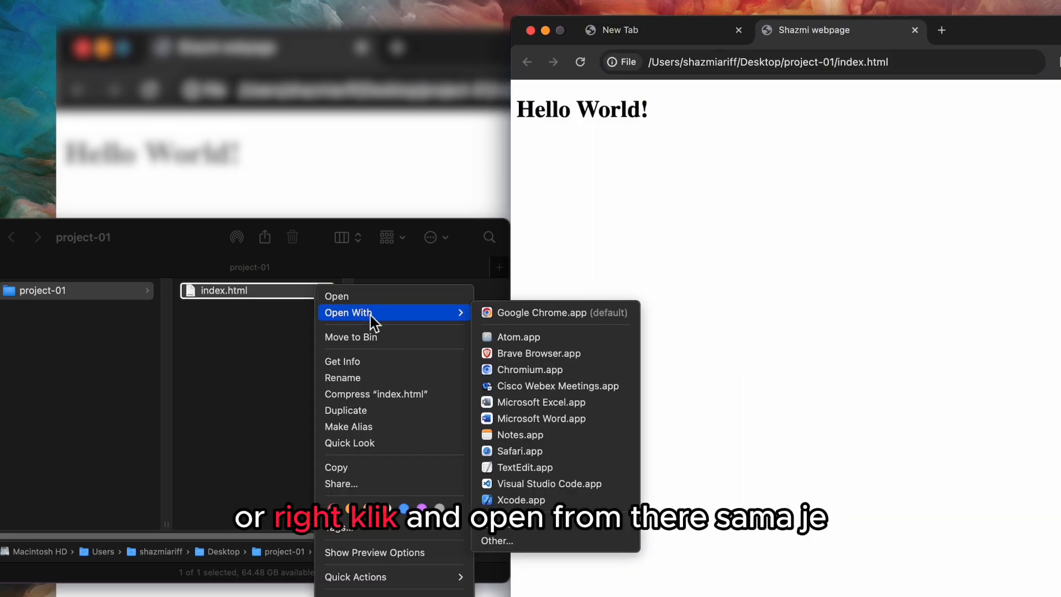
left_click(512, 313)
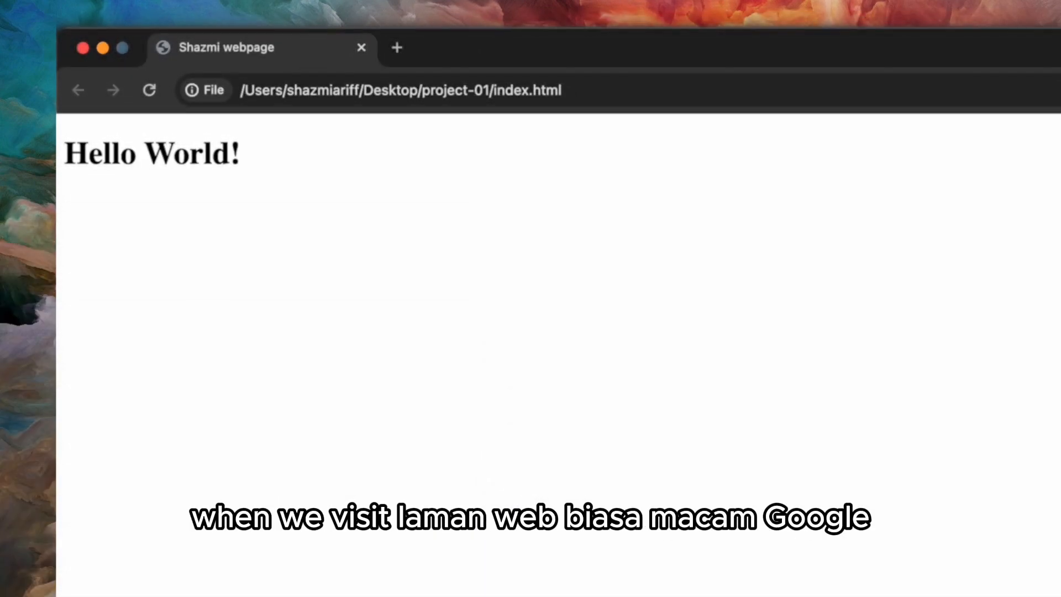
Search for "google" in a new browser tab and examine the results page's site information and the https part of its address
left_click(400, 53)
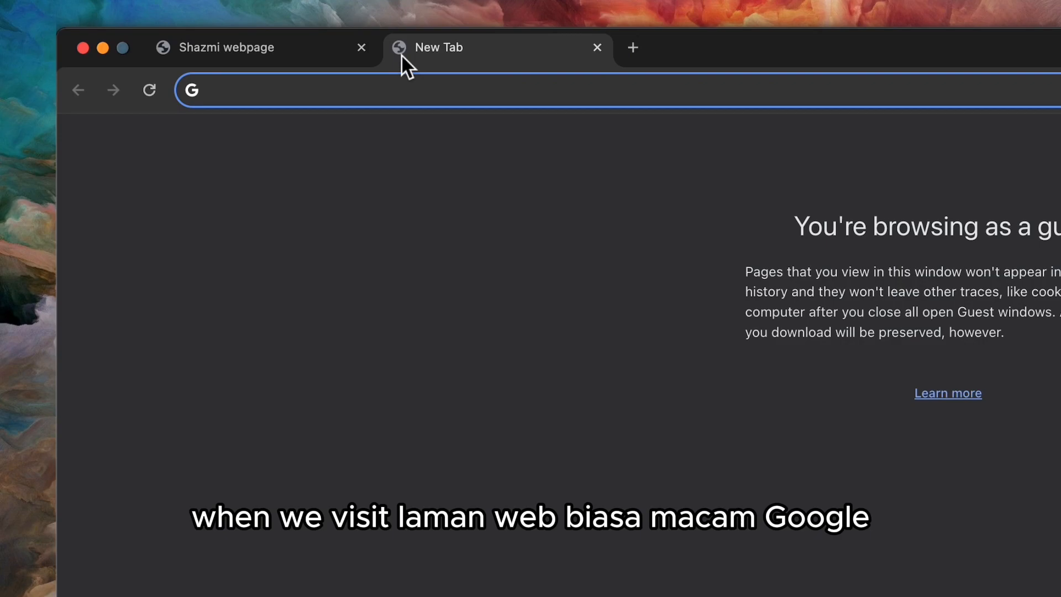
type("google")
key("Return")
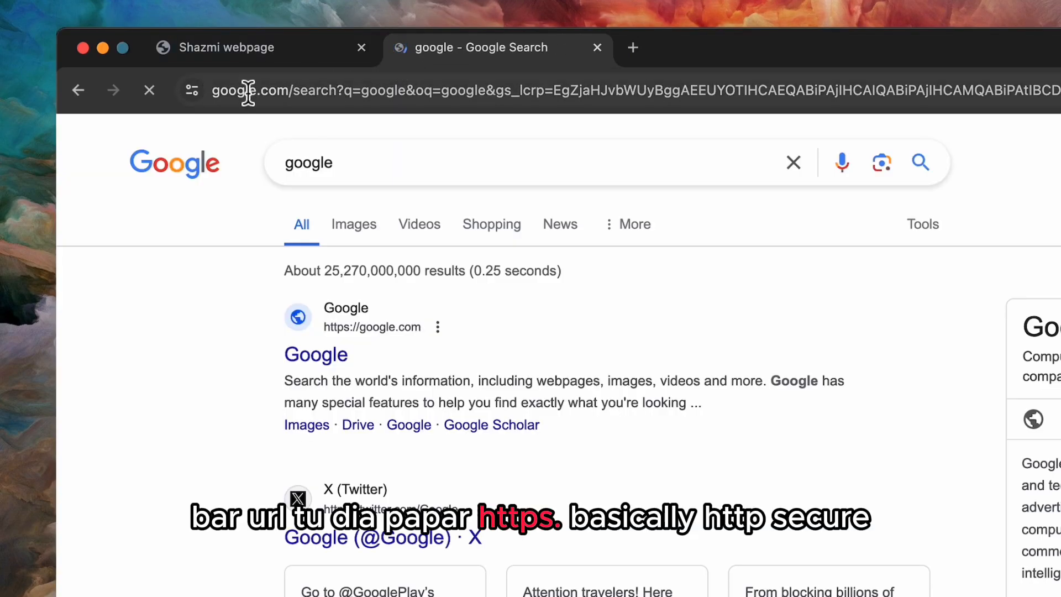
left_click(193, 91)
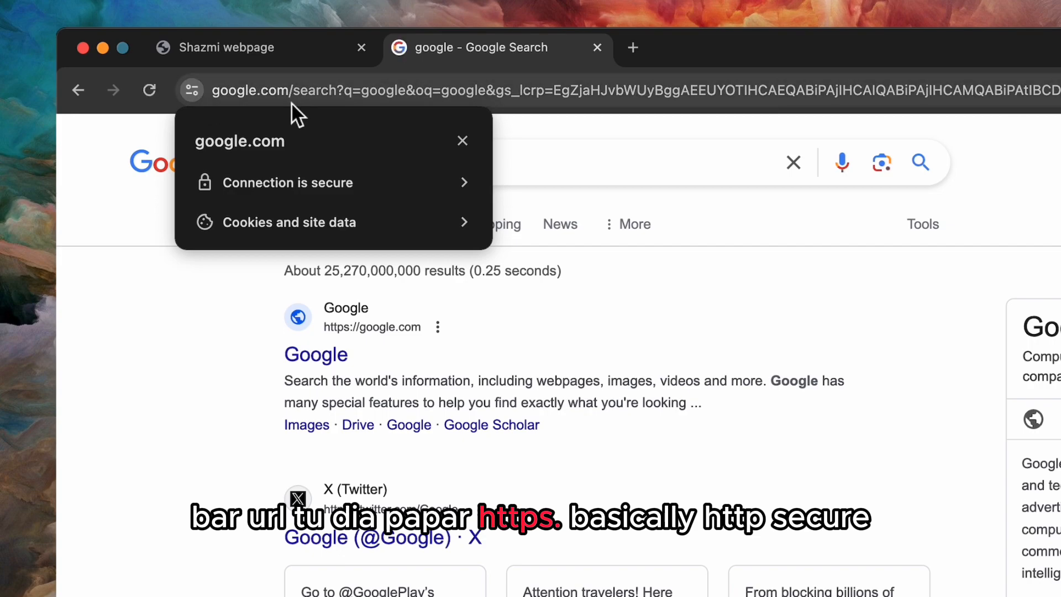
left_click(264, 98)
left_click_drag(251, 98, 193, 101)
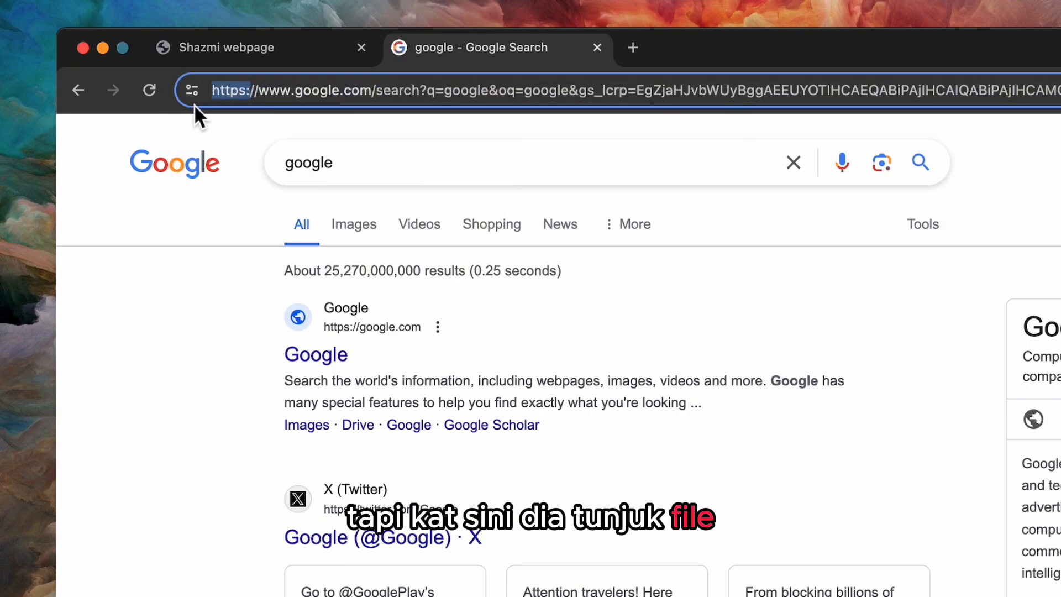
Return to the local index.html page, check the File information of its address and dismiss it
left_click(238, 57)
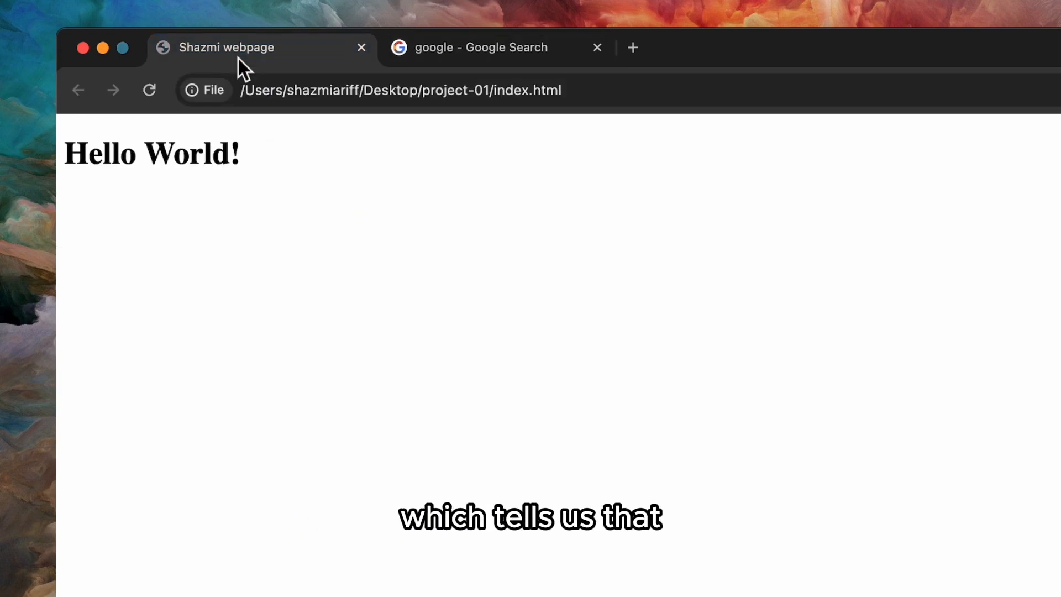
left_click(214, 89)
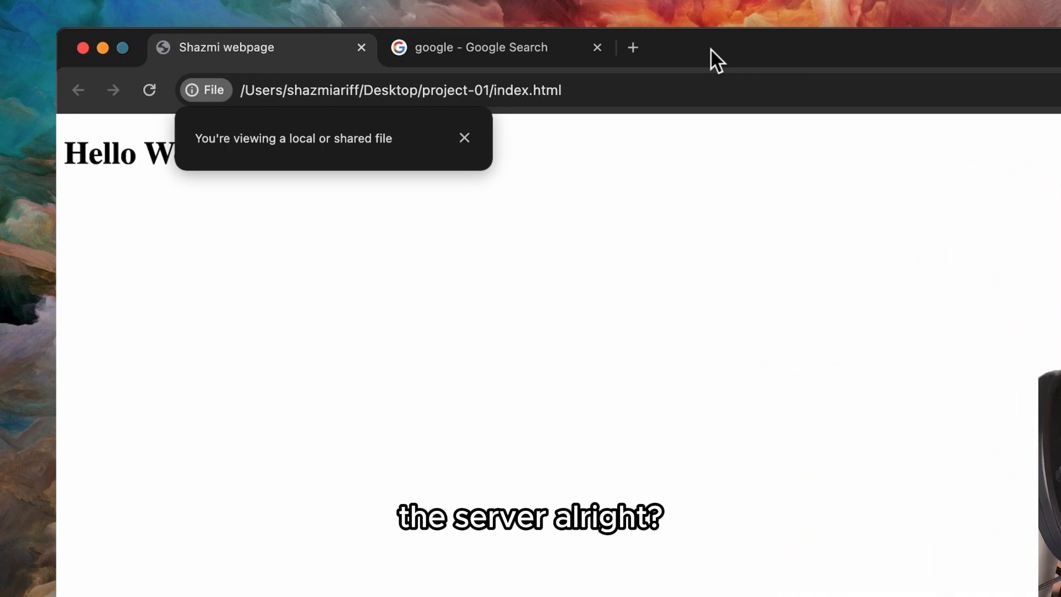
left_click(711, 48)
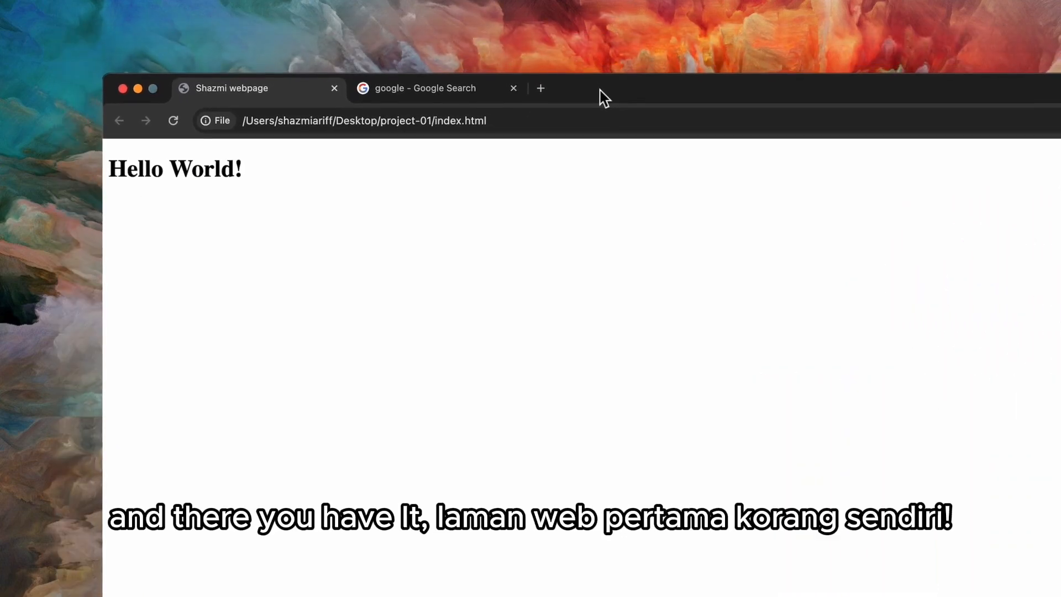
Switch to Visual Studio Code, change the h1 heading in index.html to "Goodbye World!" and save the file
left_click(433, 433)
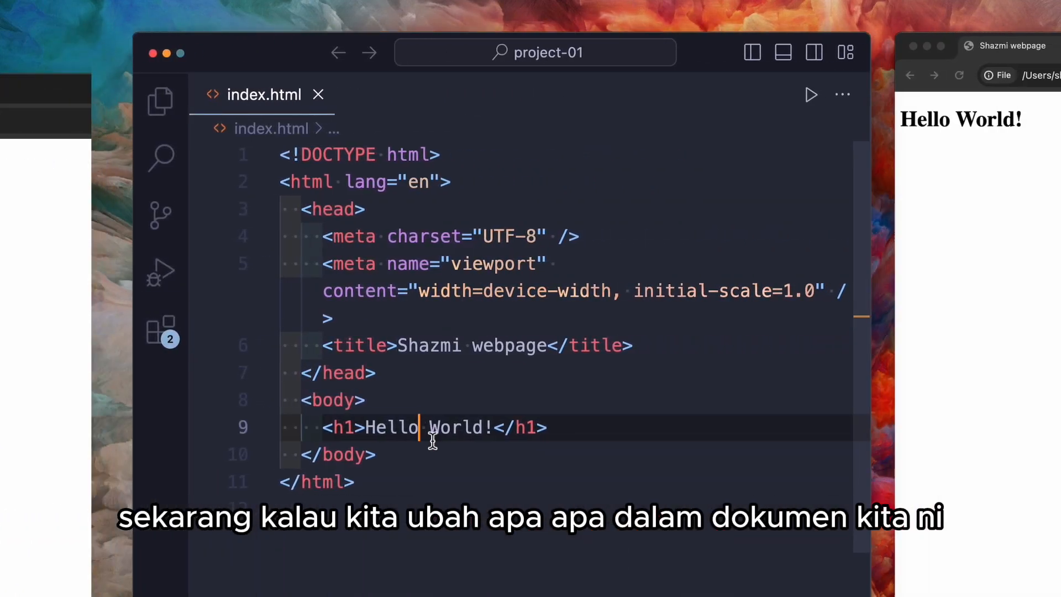
key("BackSpace")
key("BackSpace")
key("BackSpace")
key("BackSpace")
key("BackSpace")
type("Goo")
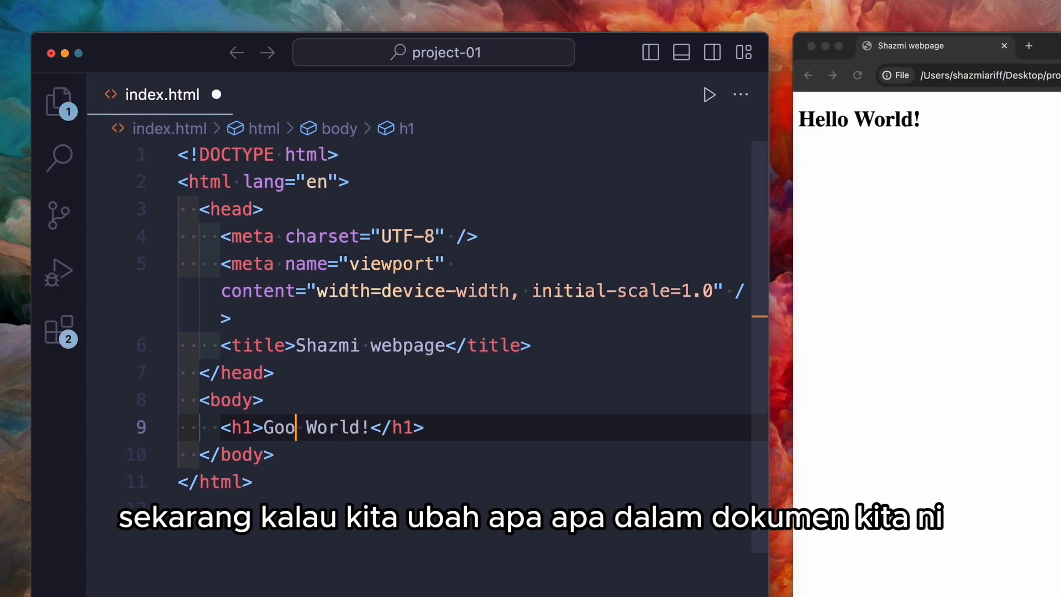
type("dbye")
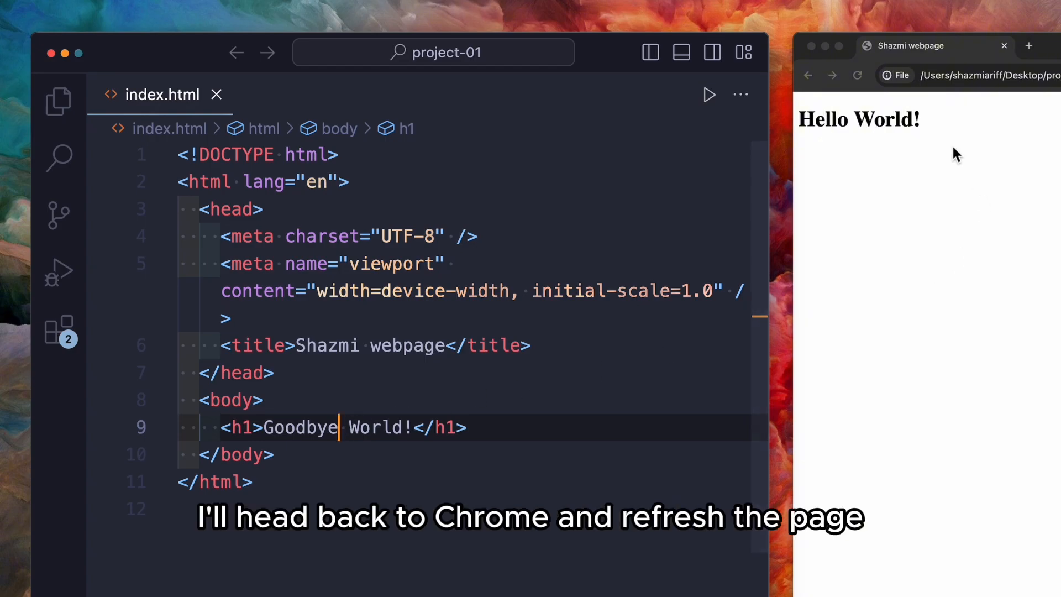
Switch to Chrome, reload the index.html page and check its heading text
left_click(859, 77)
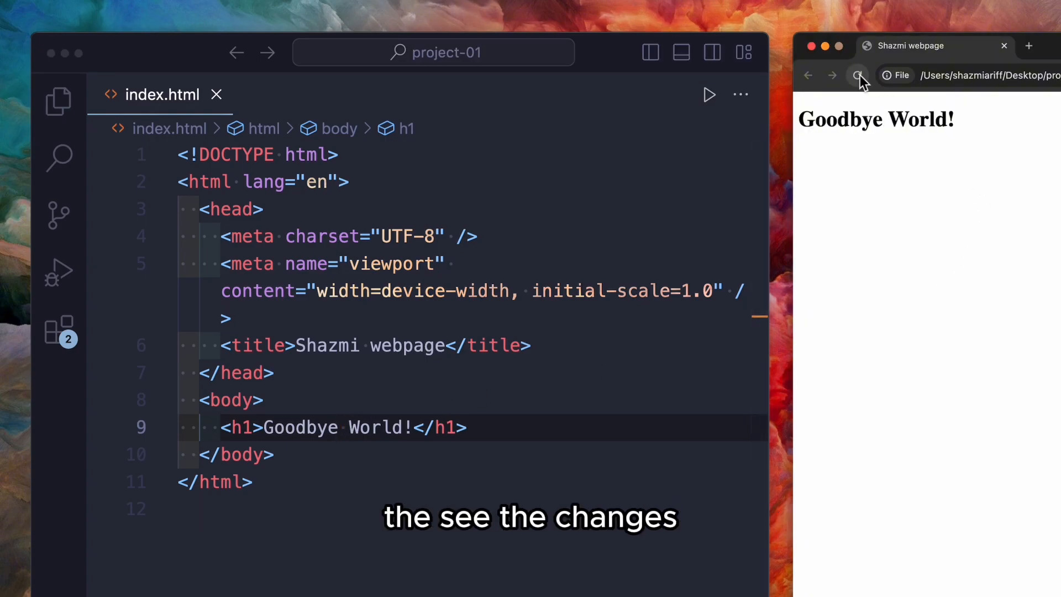
left_click_drag(974, 123, 805, 123)
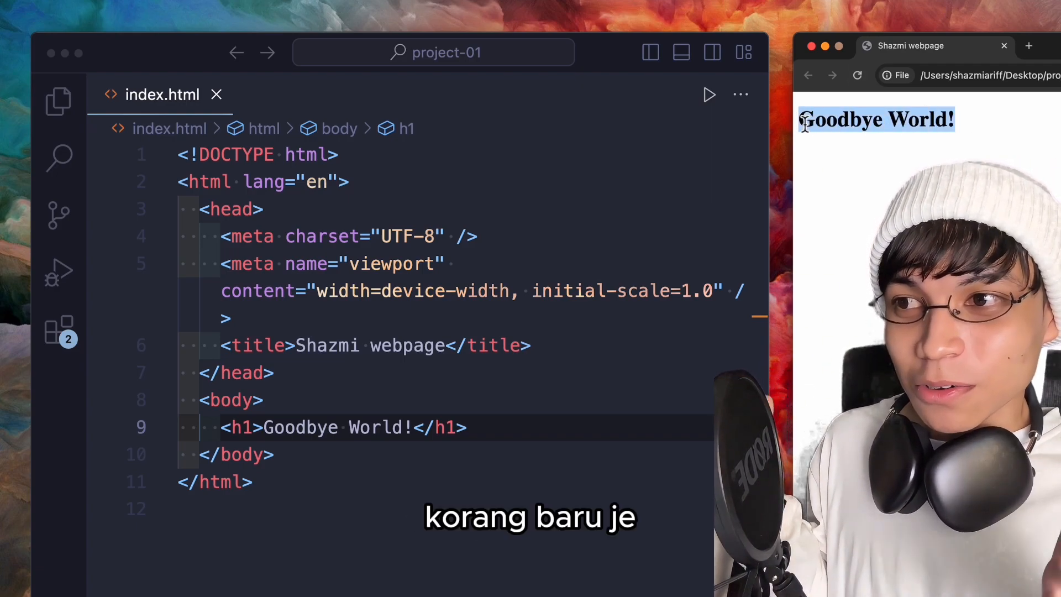
left_click(895, 221)
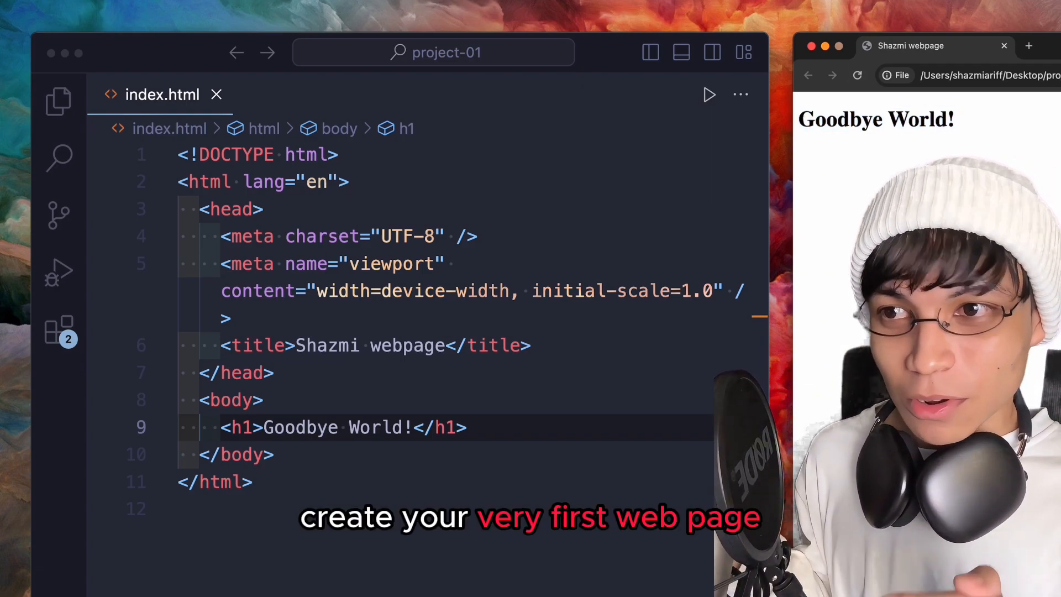